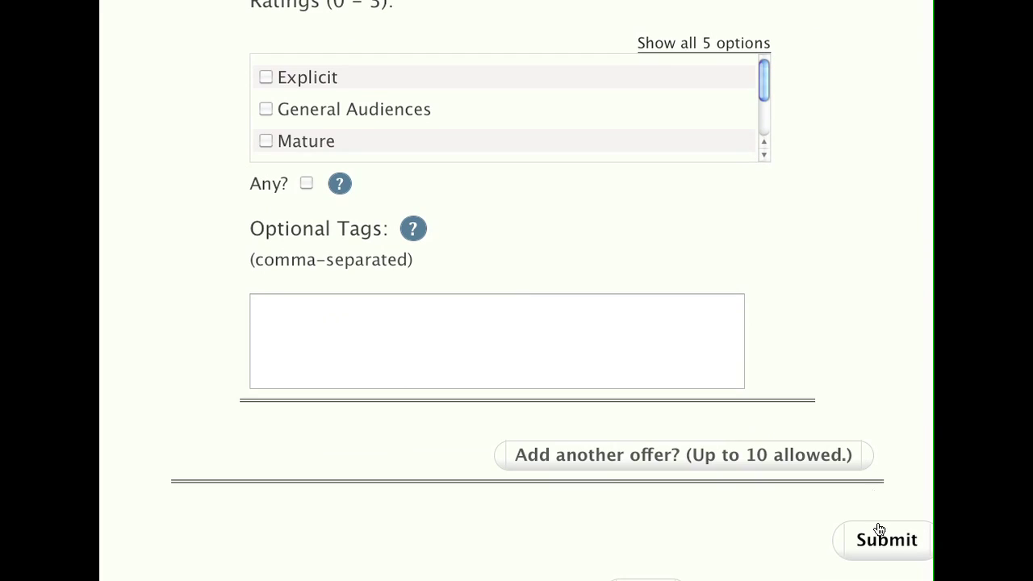
Step: Submit the empty Yuletide 2010 signup form, which is rejected for missing fandom and character tags
{"action": "left_click", "coordinate": [886, 541]}
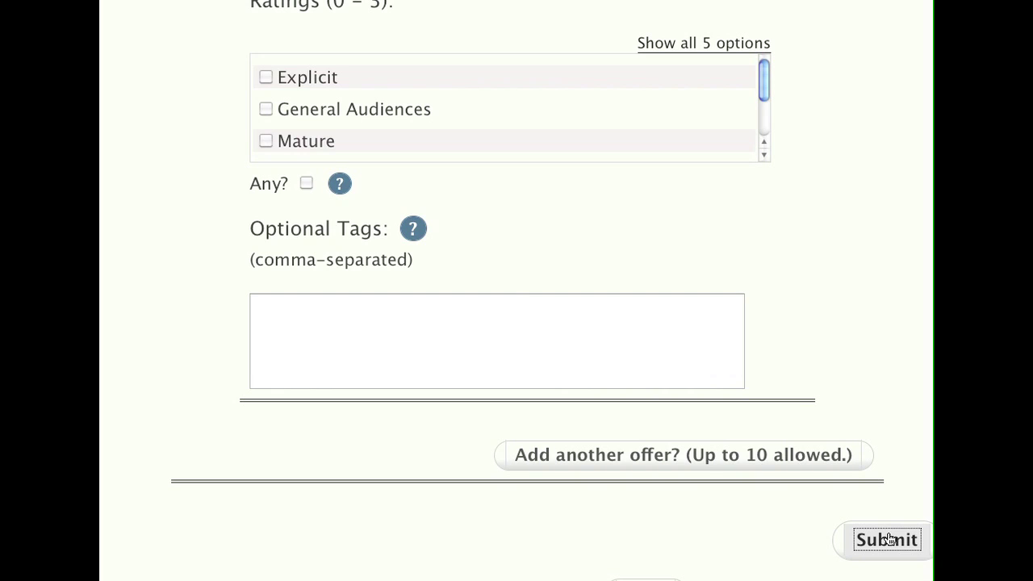
{"action": "left_click", "coordinate": [888, 539]}
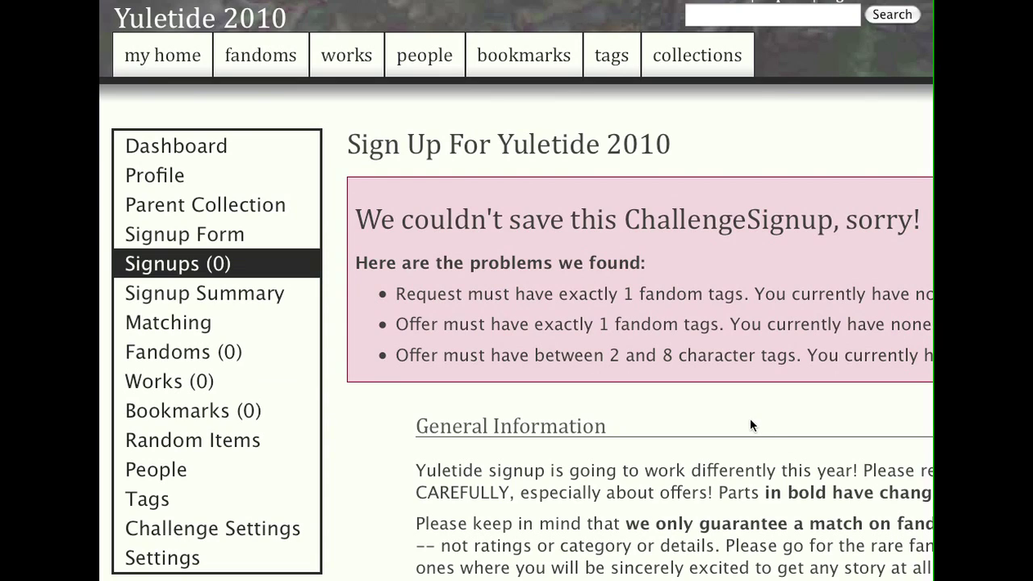
{"action": "scroll", "coordinate": [750, 418], "scroll_direction": "right", "scroll_amount": 2}
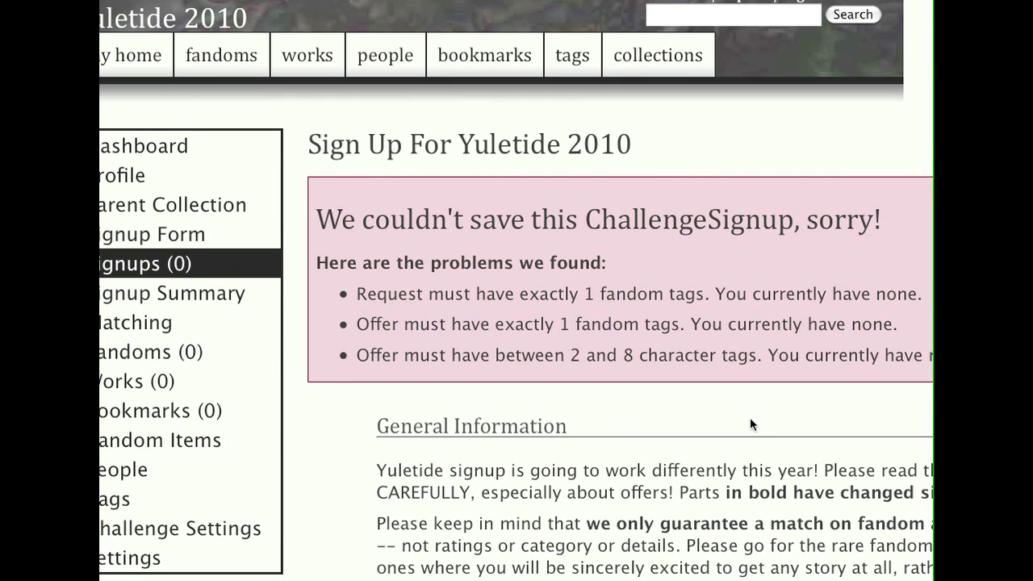
{"action": "scroll", "coordinate": [750, 424], "scroll_direction": "right", "scroll_amount": 3}
{"action": "scroll", "coordinate": [750, 425], "scroll_direction": "right", "scroll_amount": 3}
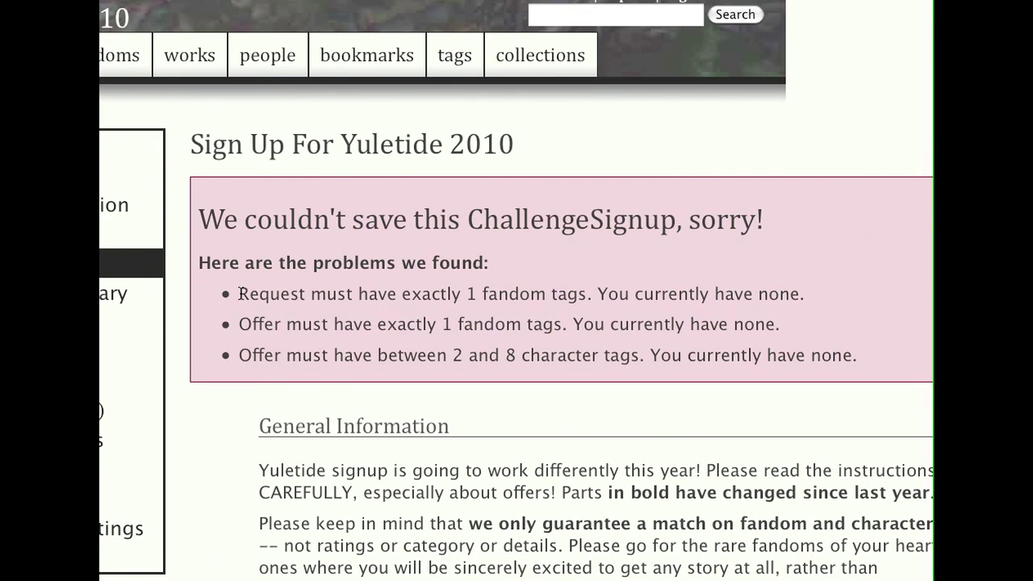
{"action": "left_click_drag", "start_coordinate": [240, 294], "coordinate": [810, 284]}
{"action": "scroll", "coordinate": [368, 284], "scroll_direction": "down", "scroll_amount": 1}
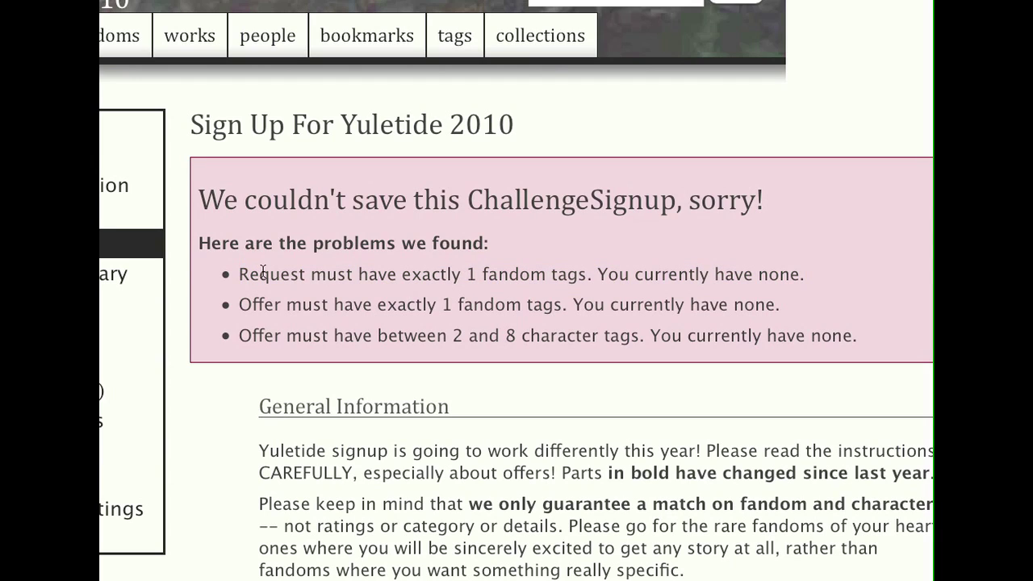
{"action": "left_click", "coordinate": [798, 275], "text": "shift"}
{"action": "left_click_drag", "start_coordinate": [244, 305], "coordinate": [785, 310]}
{"action": "left_click", "coordinate": [259, 320]}
{"action": "left_click_drag", "start_coordinate": [241, 336], "coordinate": [858, 335]}
Step: Tick Dr. Quinn Medicine Woman as a second fandom in Request 1
{"action": "scroll", "coordinate": [677, 405], "scroll_direction": "down", "scroll_amount": 15}
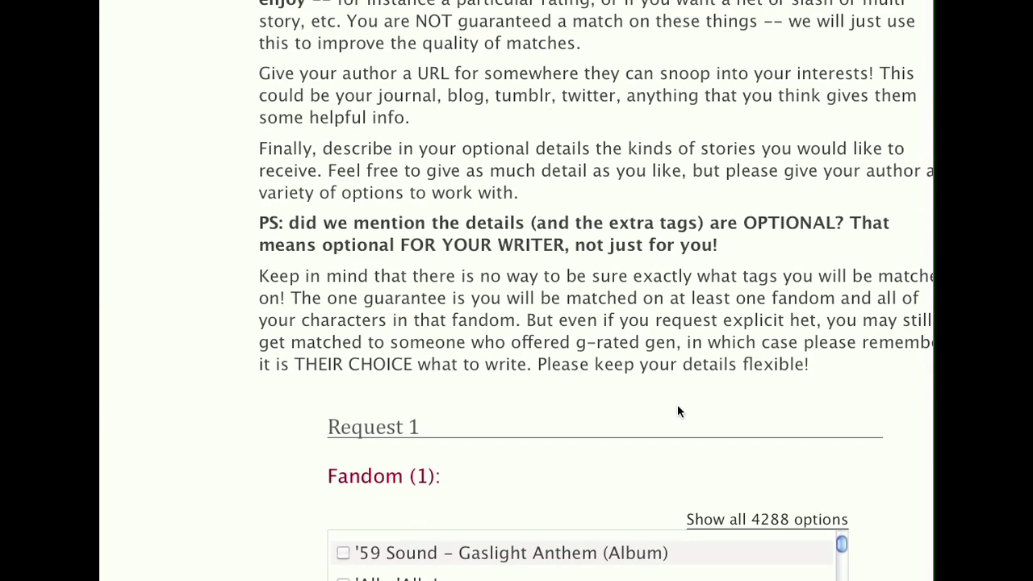
{"action": "scroll", "coordinate": [677, 404], "scroll_direction": "down", "scroll_amount": 2}
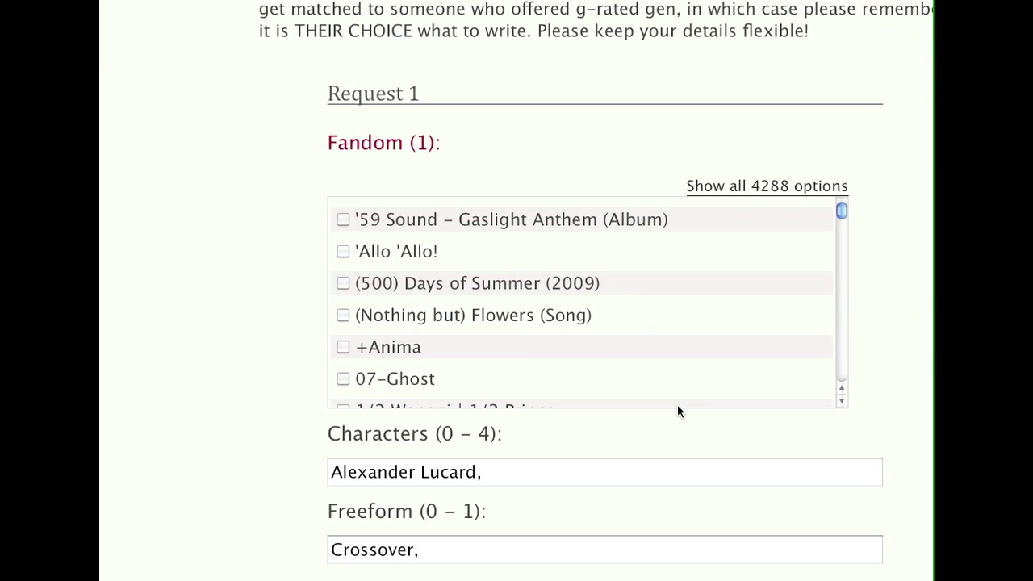
{"action": "scroll", "coordinate": [677, 404], "scroll_direction": "down", "scroll_amount": 2}
{"action": "left_click_drag", "start_coordinate": [839, 114], "coordinate": [840, 153]}
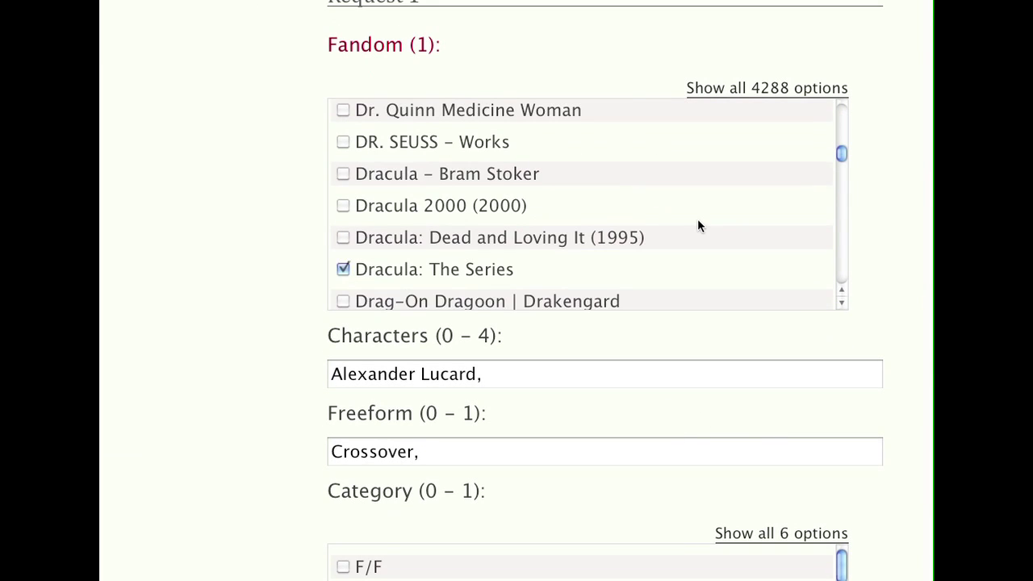
{"action": "scroll", "coordinate": [698, 222], "scroll_direction": "up", "scroll_amount": 1}
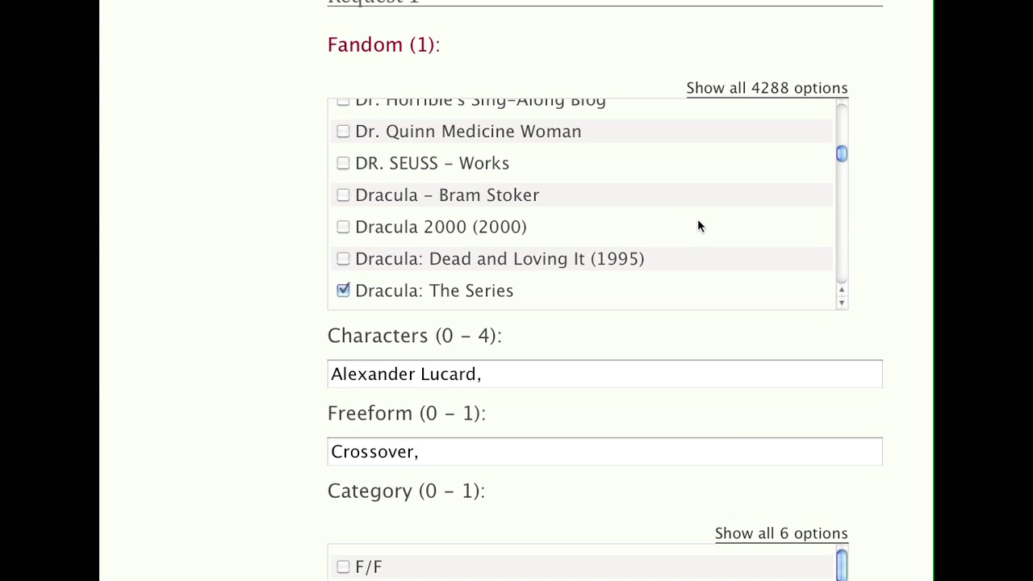
{"action": "left_click", "coordinate": [344, 133]}
Step: Add Angst after Crossover in Request 1's freeform tags
{"action": "left_click", "coordinate": [562, 460]}
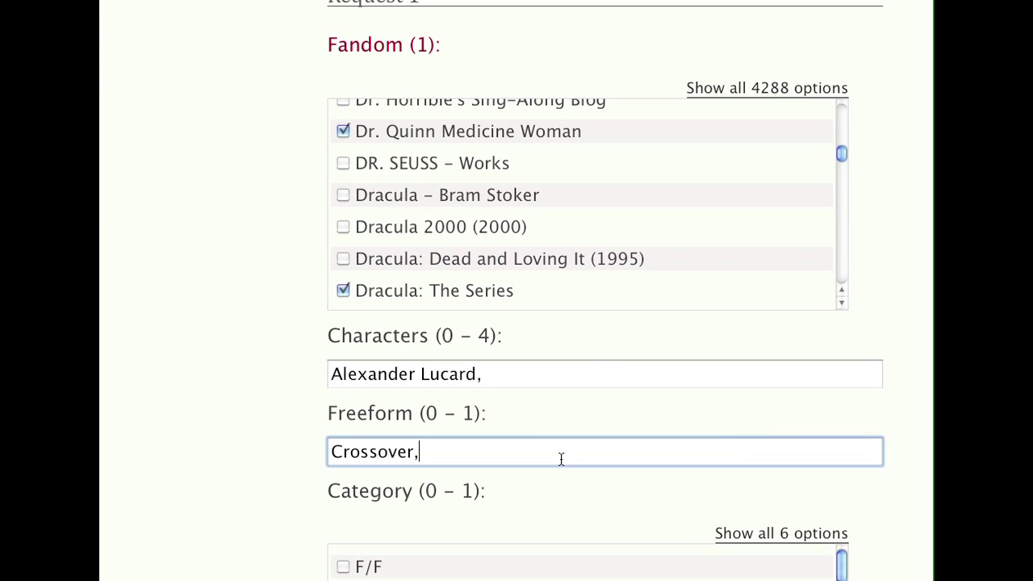
{"action": "type", "text": "Angs"}
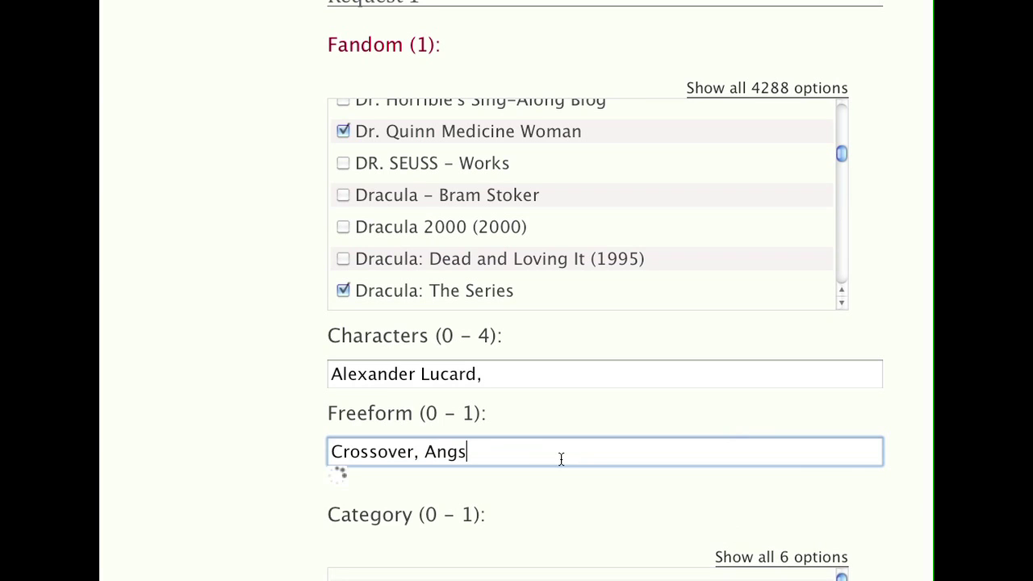
{"action": "type", "text": "t,"}
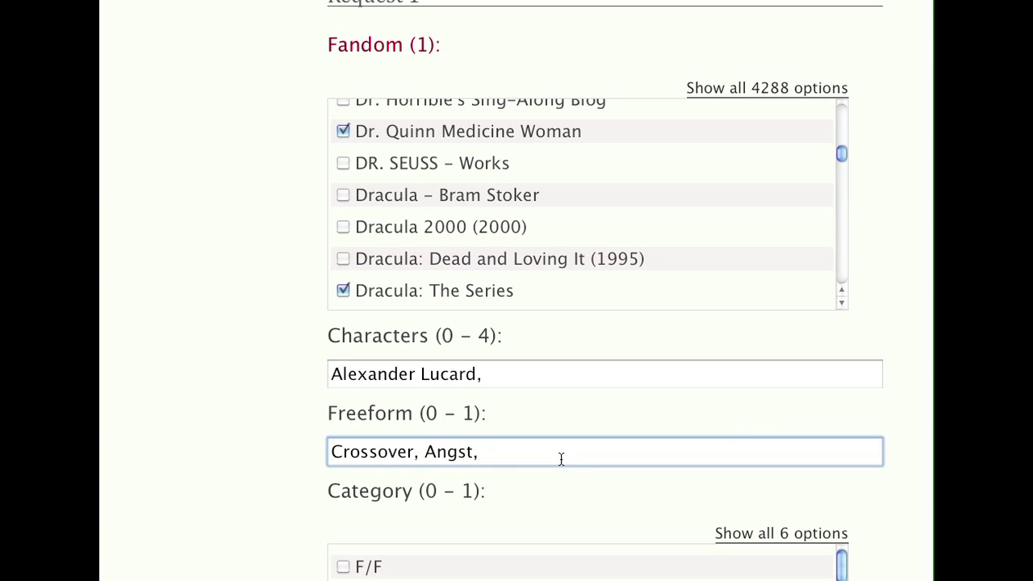
{"action": "scroll", "coordinate": [576, 408], "scroll_direction": "down", "scroll_amount": 5}
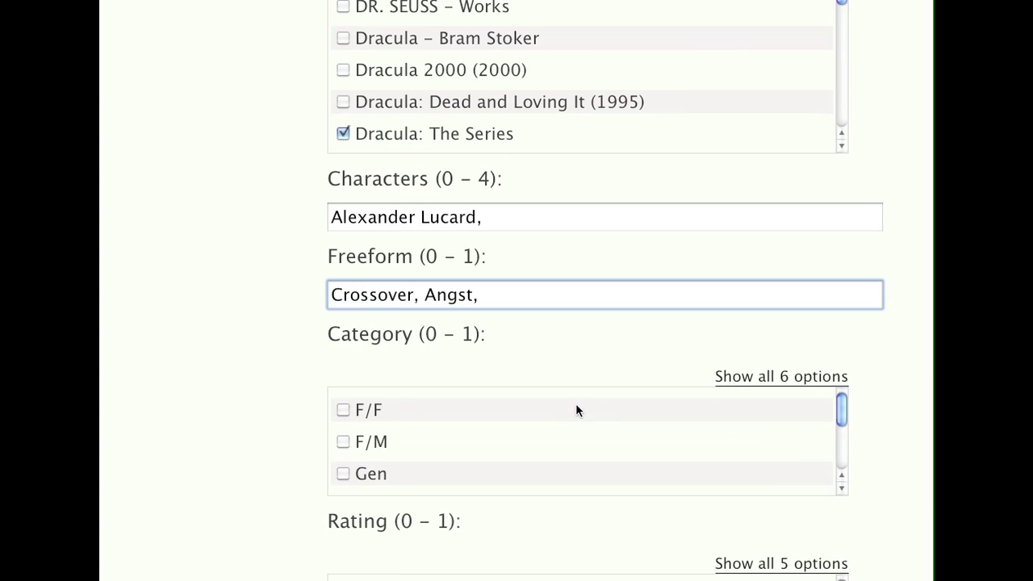
{"action": "scroll", "coordinate": [396, 312], "scroll_direction": "down", "scroll_amount": 10}
{"action": "scroll", "coordinate": [396, 311], "scroll_direction": "down", "scroll_amount": 5}
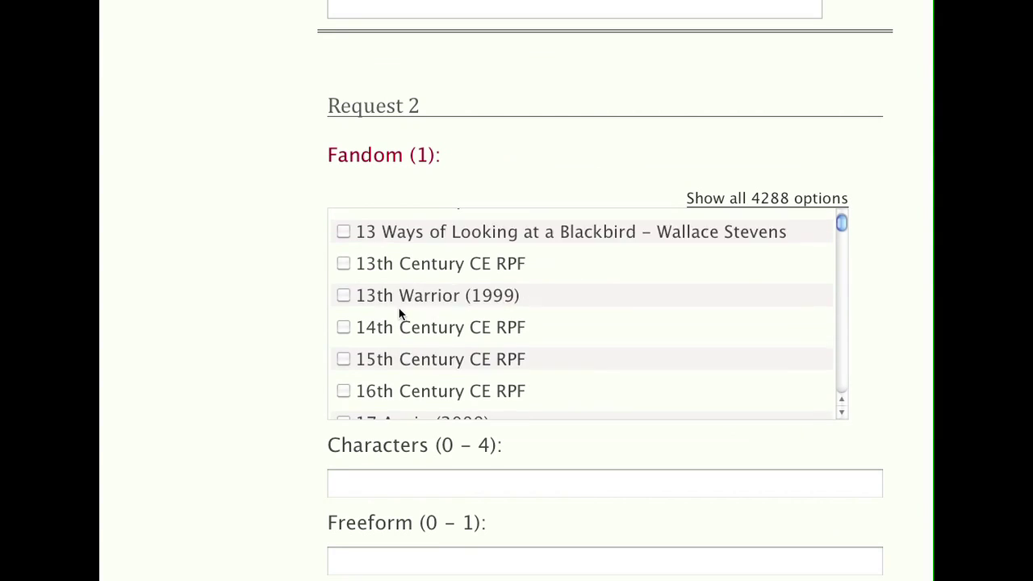
{"action": "left_click_drag", "start_coordinate": [841, 222], "coordinate": [839, 257]}
{"action": "scroll", "coordinate": [664, 294], "scroll_direction": "down", "scroll_amount": 8}
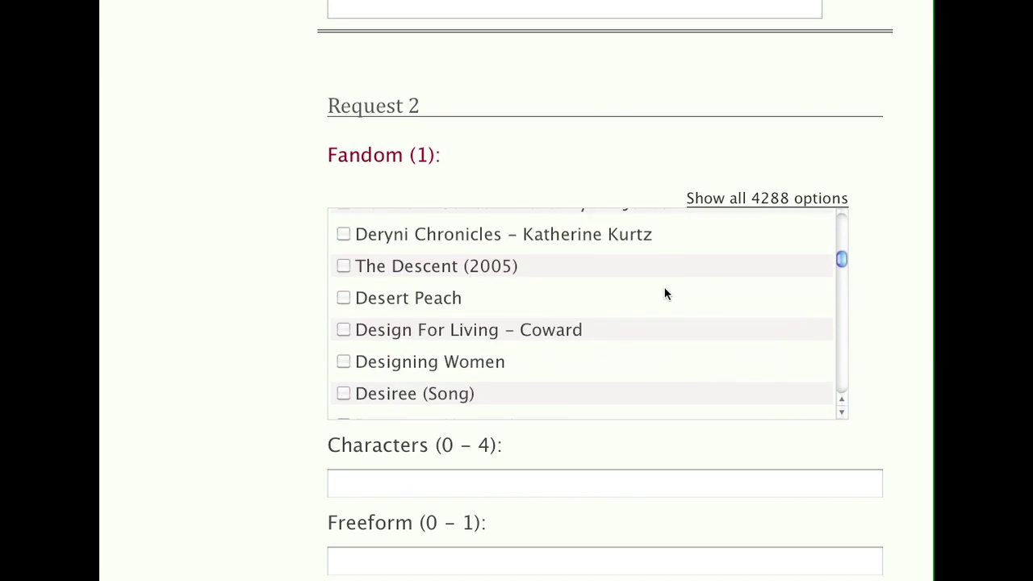
{"action": "scroll", "coordinate": [664, 294], "scroll_direction": "down", "scroll_amount": 10}
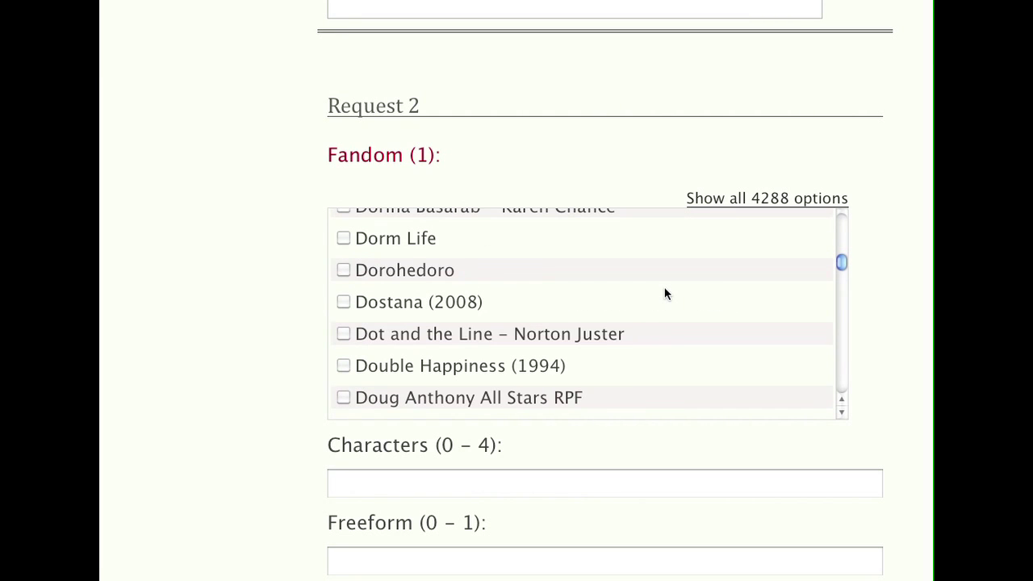
{"action": "scroll", "coordinate": [665, 293], "scroll_direction": "down", "scroll_amount": 8}
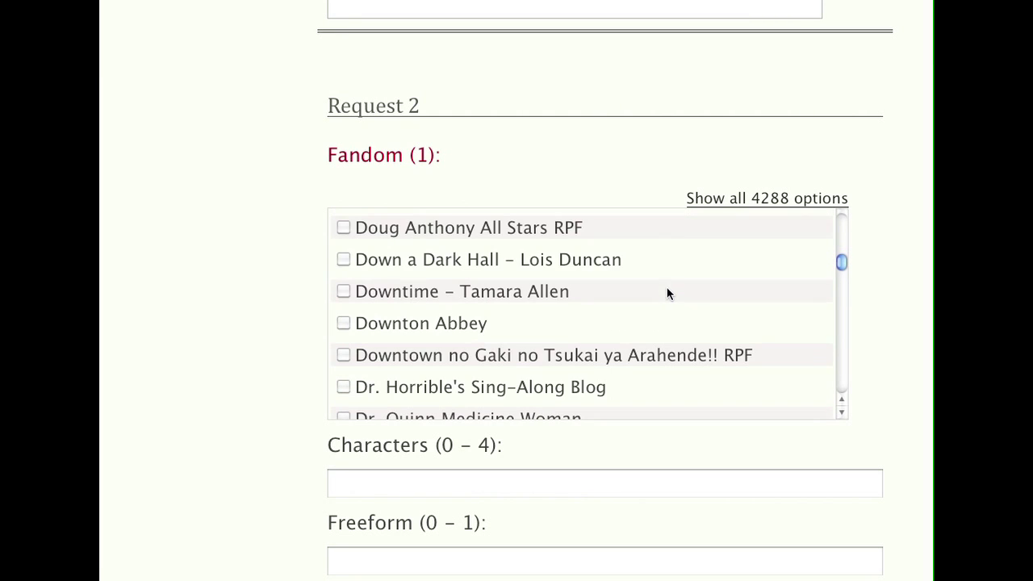
{"action": "scroll", "coordinate": [375, 388], "scroll_direction": "up", "scroll_amount": 3}
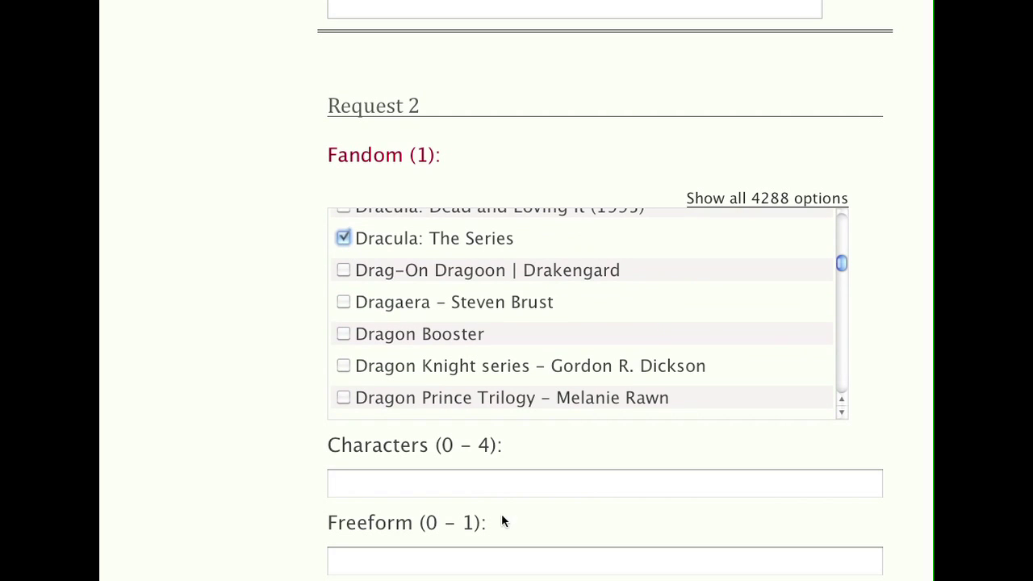
{"action": "scroll", "coordinate": [895, 544], "scroll_direction": "down", "scroll_amount": 12}
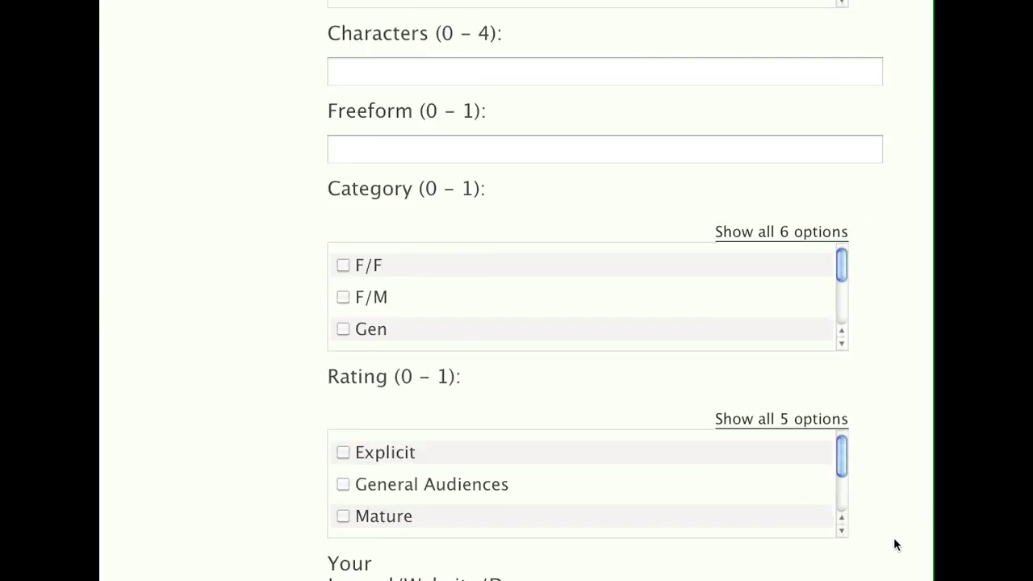
{"action": "scroll", "coordinate": [894, 544], "scroll_direction": "down", "scroll_amount": 20}
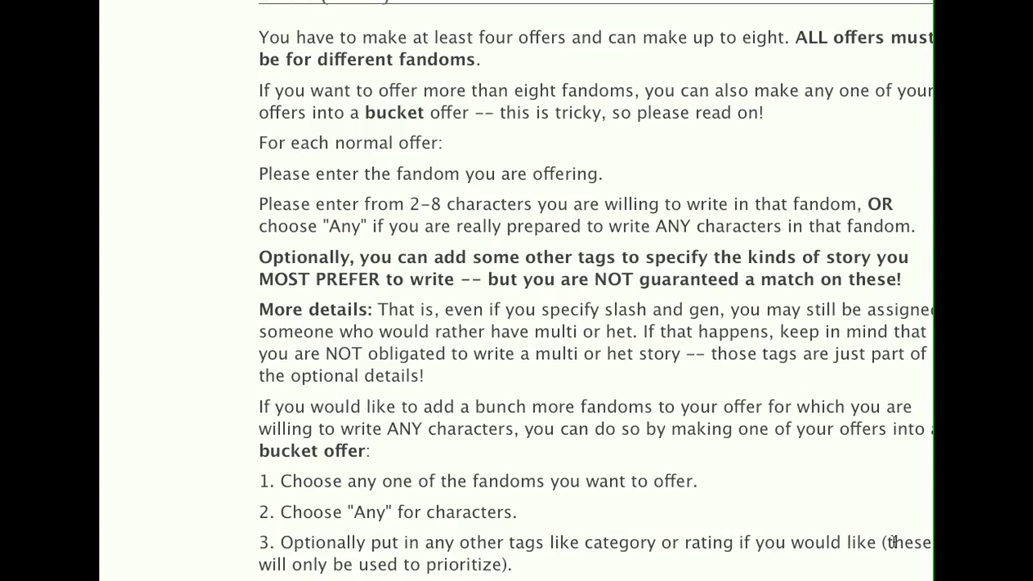
Step: Tick an Any checkbox further down Offer 1's fields
{"action": "scroll", "coordinate": [894, 544], "scroll_direction": "down", "scroll_amount": 12}
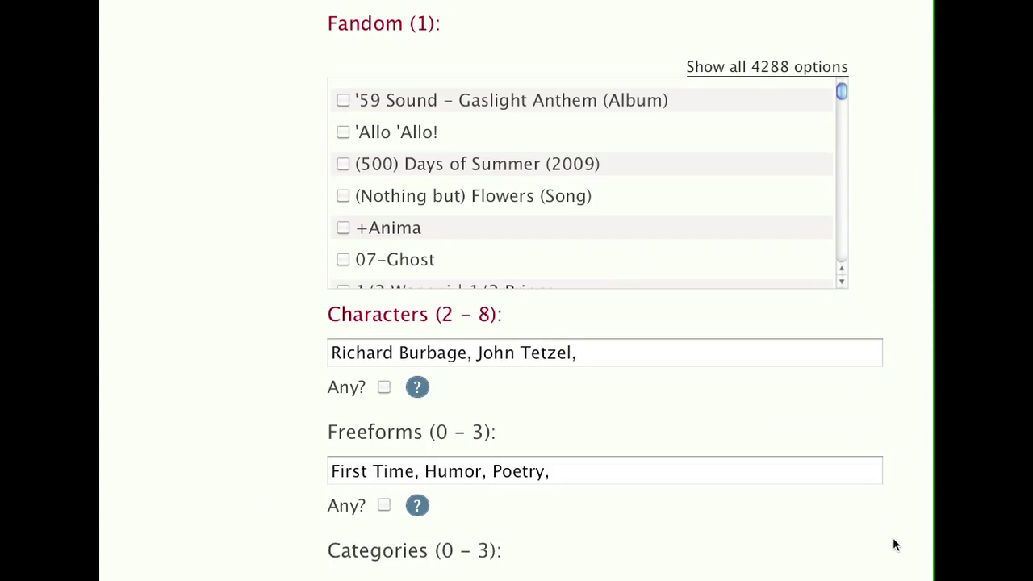
{"action": "scroll", "coordinate": [357, 132], "scroll_direction": "down", "scroll_amount": 4}
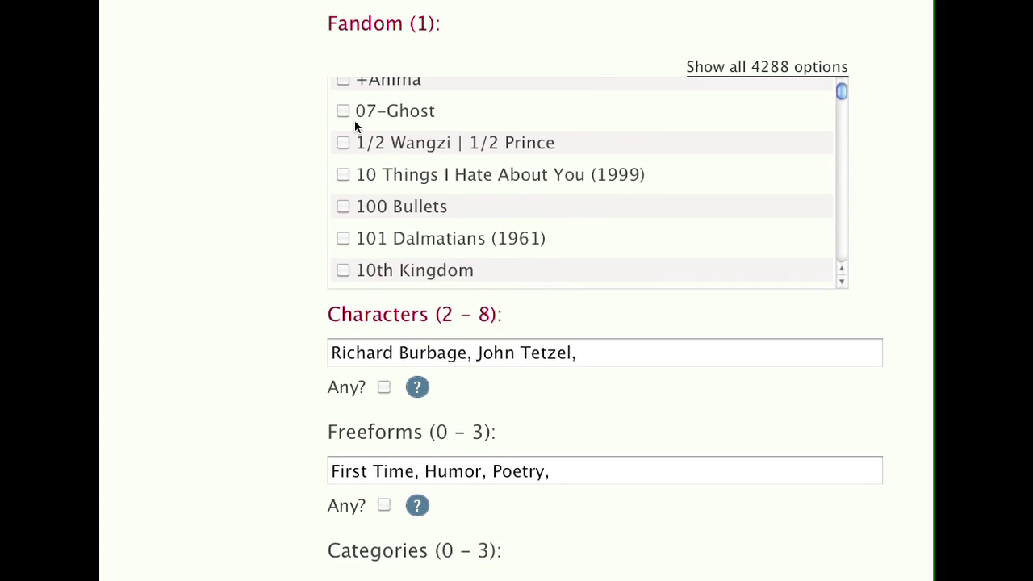
{"action": "scroll", "coordinate": [357, 134], "scroll_direction": "down", "scroll_amount": 4}
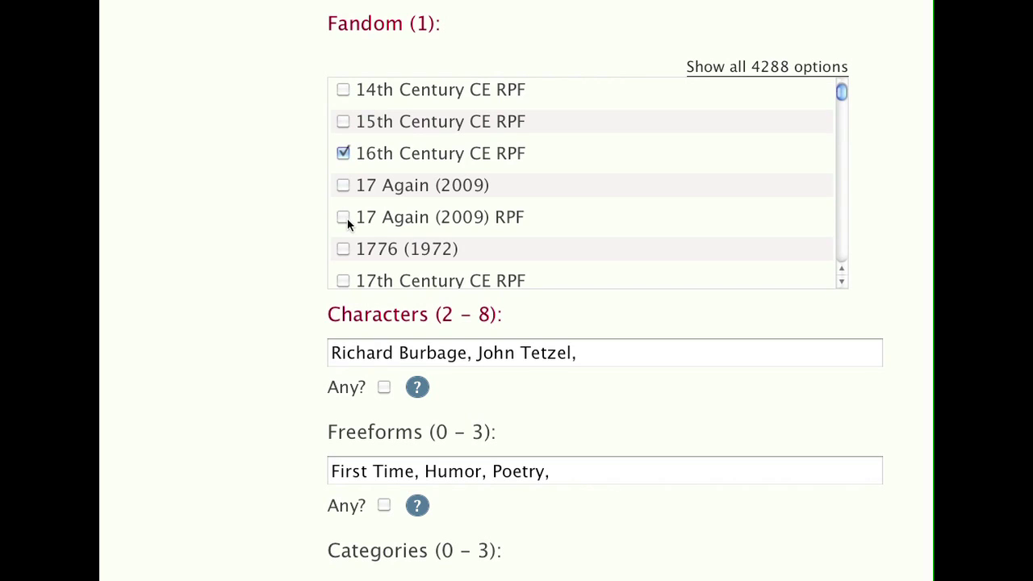
{"action": "scroll", "coordinate": [247, 243], "scroll_direction": "down", "scroll_amount": 3}
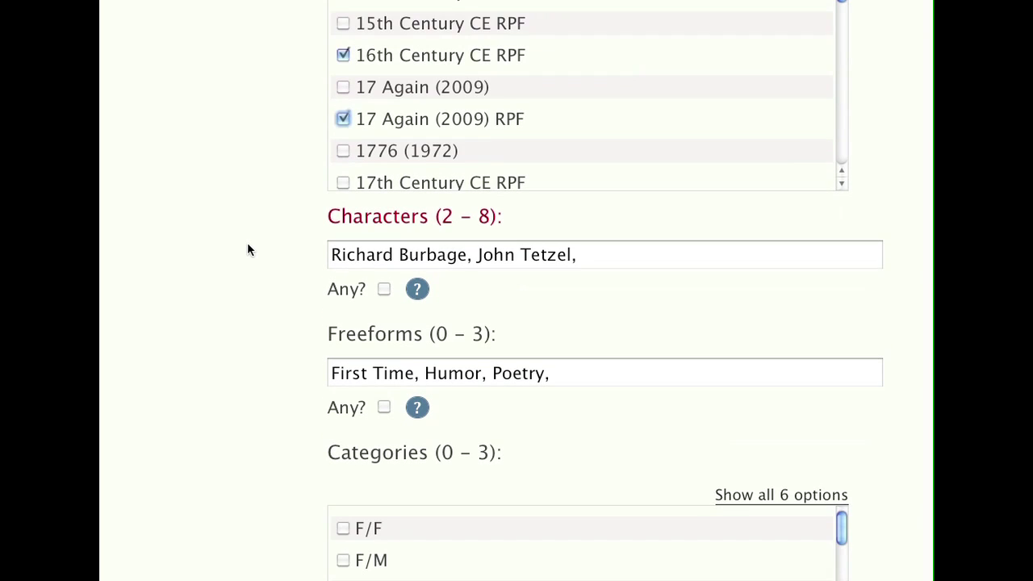
{"action": "left_click", "coordinate": [384, 290]}
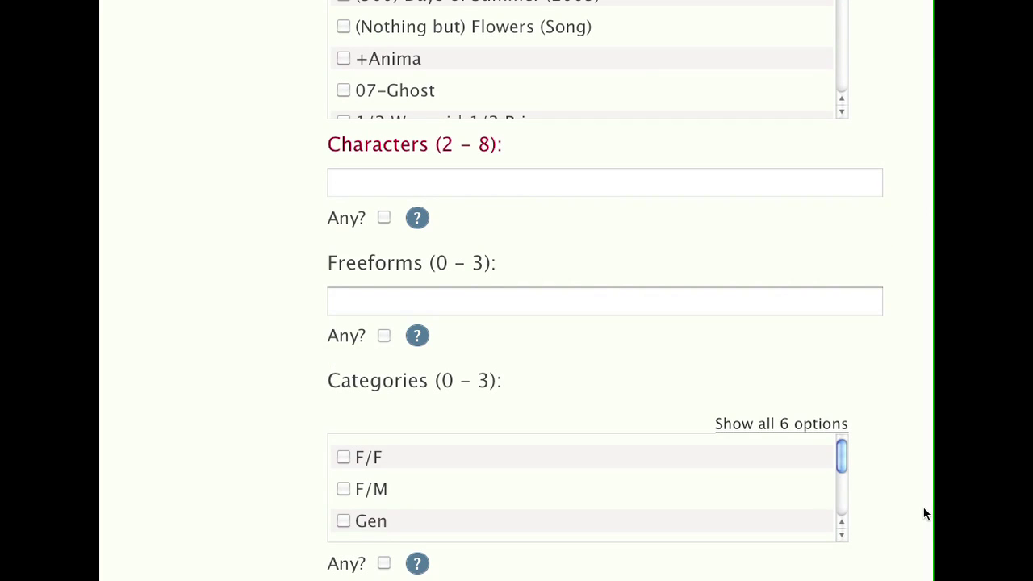
Step: Review Offer 1's characters, freeforms and the Any boxes for categories and ratings
{"action": "scroll", "coordinate": [925, 513], "scroll_direction": "down", "scroll_amount": 7}
{"action": "scroll", "coordinate": [925, 513], "scroll_direction": "up", "scroll_amount": 3}
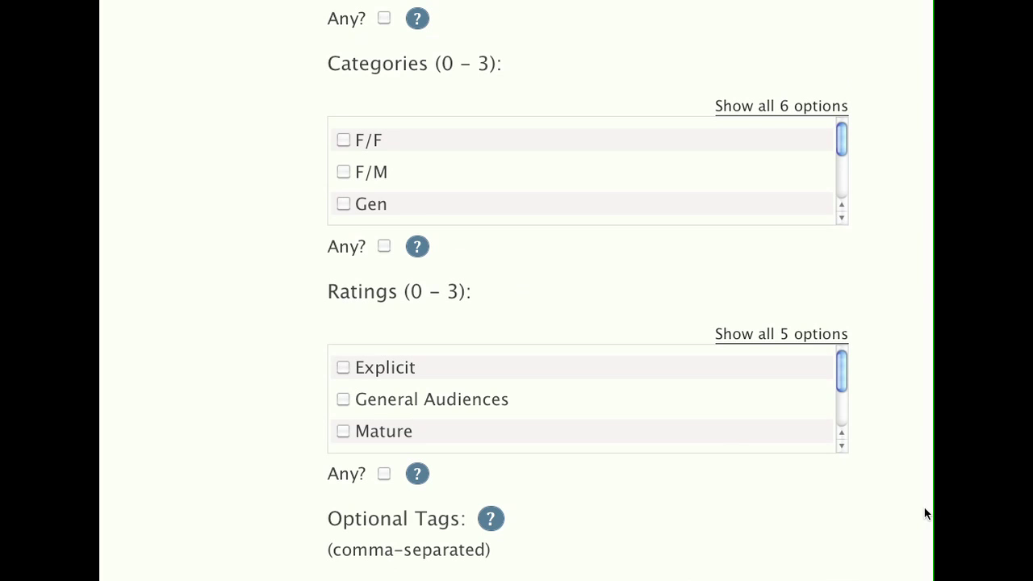
{"action": "scroll", "coordinate": [925, 513], "scroll_direction": "up", "scroll_amount": 3}
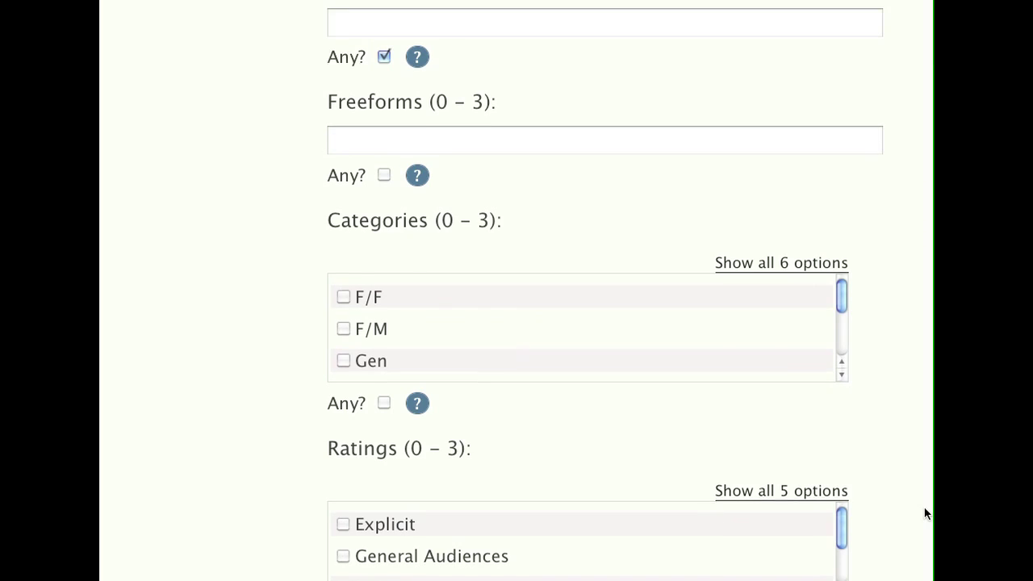
{"action": "scroll", "coordinate": [925, 513], "scroll_direction": "up", "scroll_amount": 5}
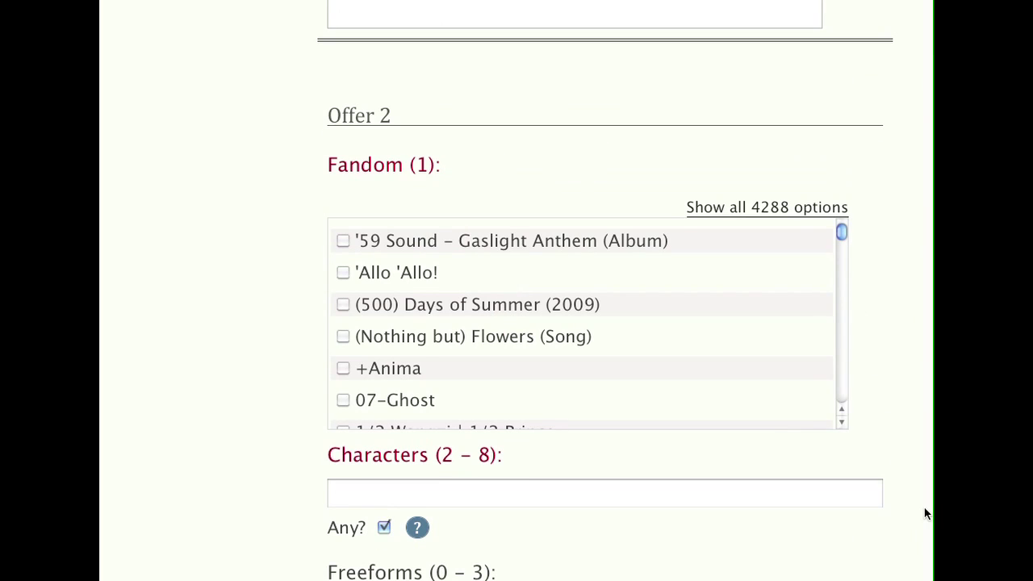
{"action": "scroll", "coordinate": [925, 514], "scroll_direction": "down", "scroll_amount": 1}
{"action": "scroll", "coordinate": [925, 513], "scroll_direction": "up", "scroll_amount": 7}
{"action": "scroll", "coordinate": [925, 513], "scroll_direction": "up", "scroll_amount": 6}
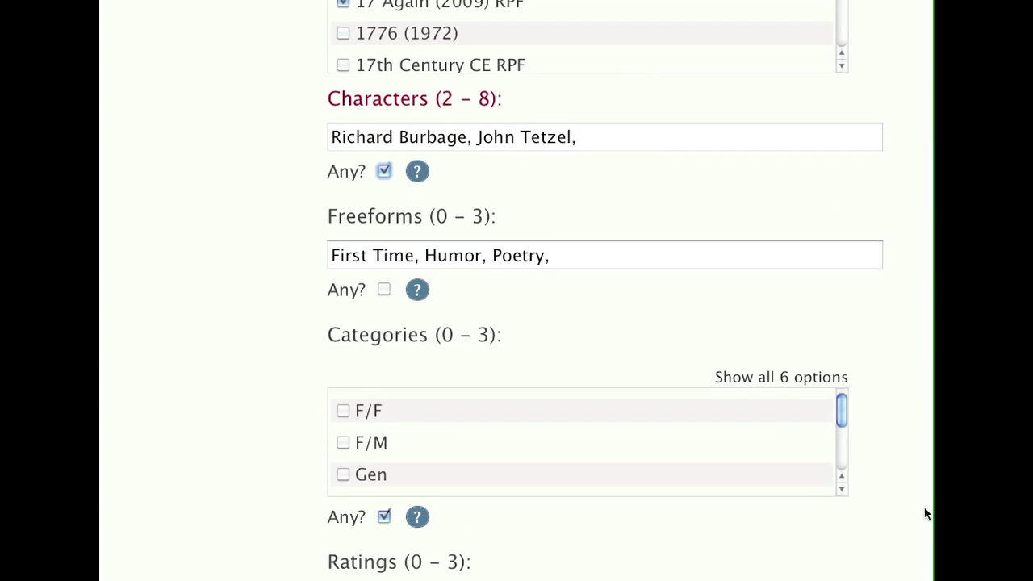
{"action": "scroll", "coordinate": [925, 512], "scroll_direction": "down", "scroll_amount": 2}
{"action": "scroll", "coordinate": [657, 226], "scroll_direction": "down", "scroll_amount": 3}
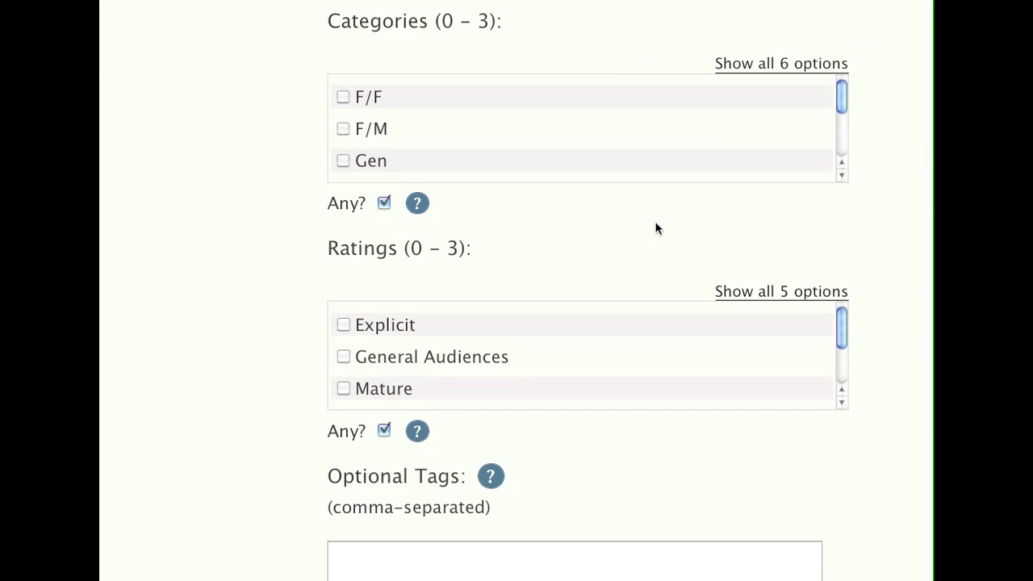
{"action": "scroll", "coordinate": [657, 229], "scroll_direction": "down", "scroll_amount": 1}
{"action": "scroll", "coordinate": [657, 228], "scroll_direction": "down", "scroll_amount": 2}
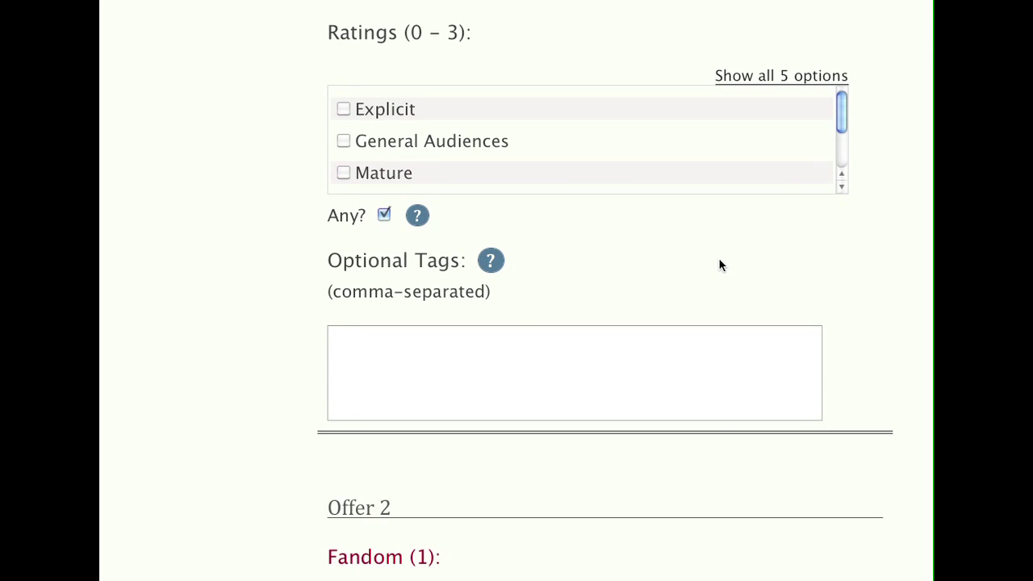
Step: Enter optional tags foowherere, aaaahdsfsdf for Offer 1
{"action": "left_click", "coordinate": [702, 368]}
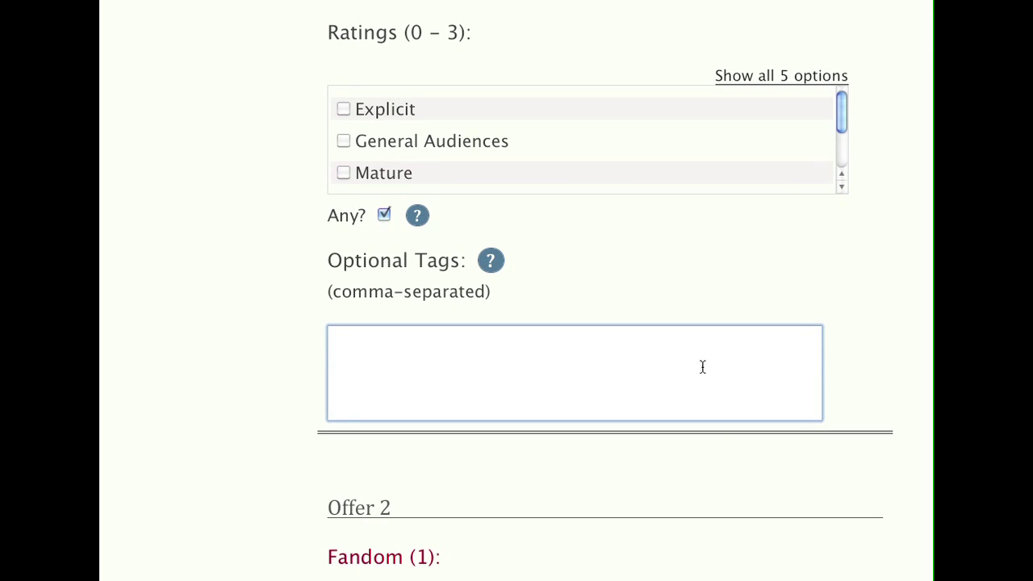
{"action": "type", "text": "foowherere a"}
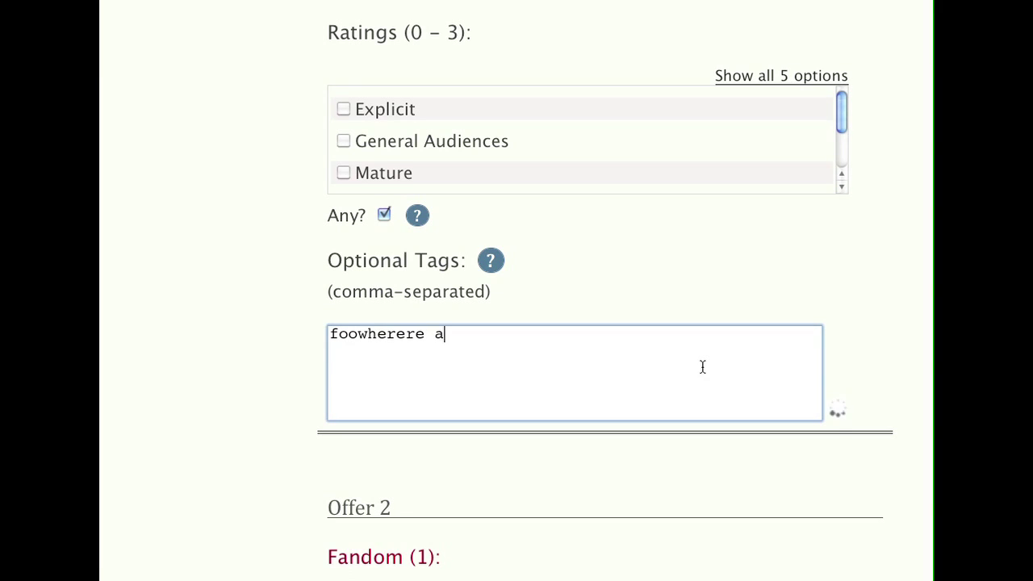
{"action": "key", "text": "BackSpace"}
{"action": "key", "text": "BackSpace"}
{"action": "type", "text": ", aaaahdsfsdf"}
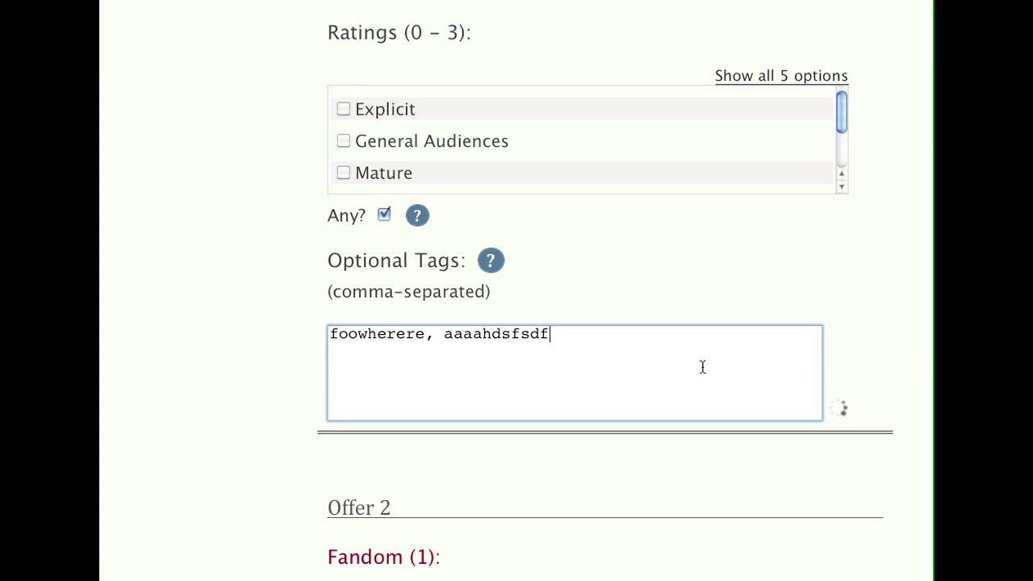
Step: Resubmit the Yuletide 2010 signup form
{"action": "scroll", "coordinate": [904, 353], "scroll_direction": "down", "scroll_amount": 1}
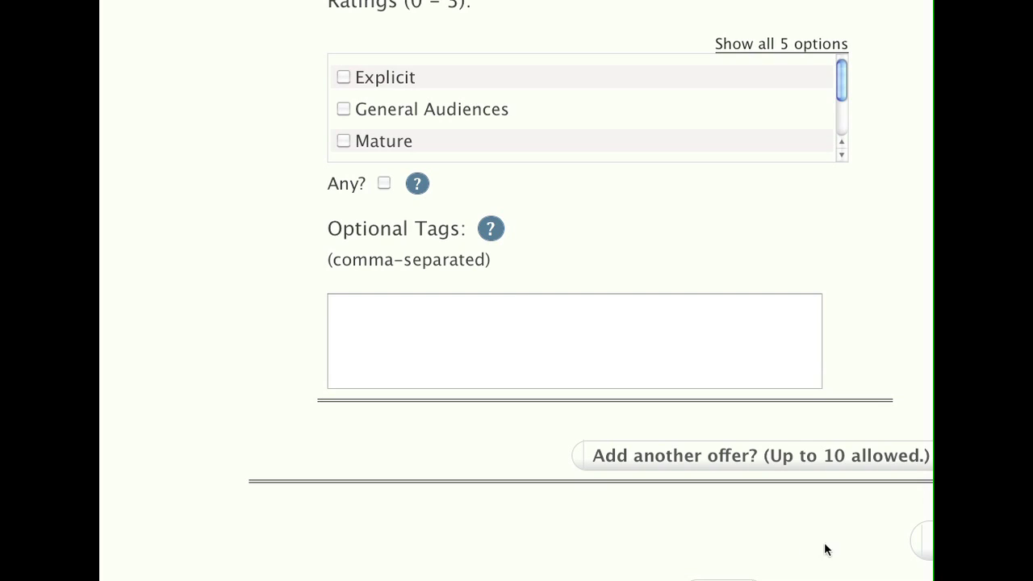
{"action": "scroll", "coordinate": [848, 553], "scroll_direction": "right", "scroll_amount": 2}
{"action": "left_click", "coordinate": [873, 555]}
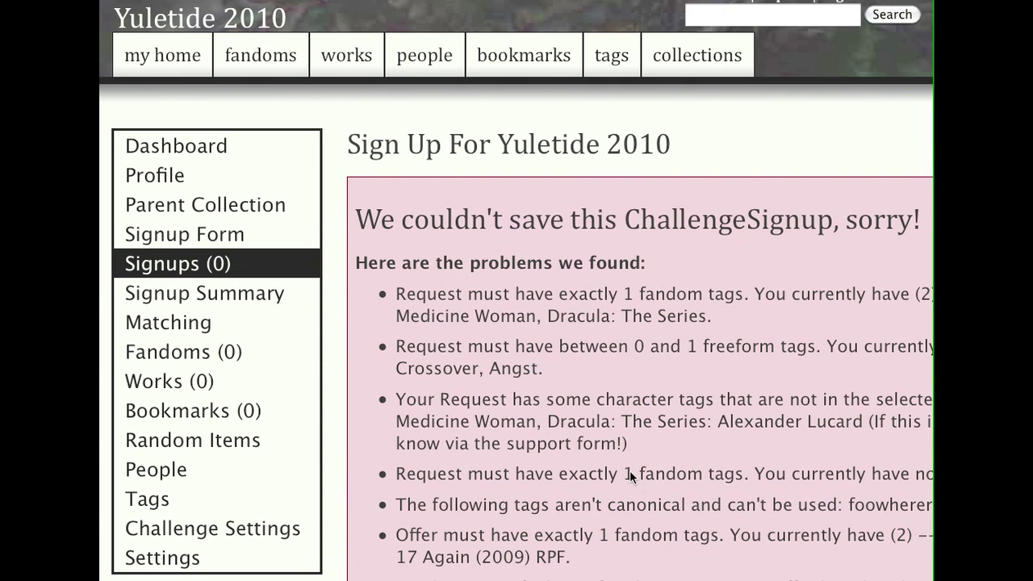
Step: Read the error list, highlighting the duplicate fandoms named in the first error
{"action": "scroll", "coordinate": [629, 468], "scroll_direction": "down", "scroll_amount": 1}
{"action": "scroll", "coordinate": [628, 307], "scroll_direction": "right", "scroll_amount": 6}
{"action": "scroll", "coordinate": [628, 307], "scroll_direction": "down", "scroll_amount": 4}
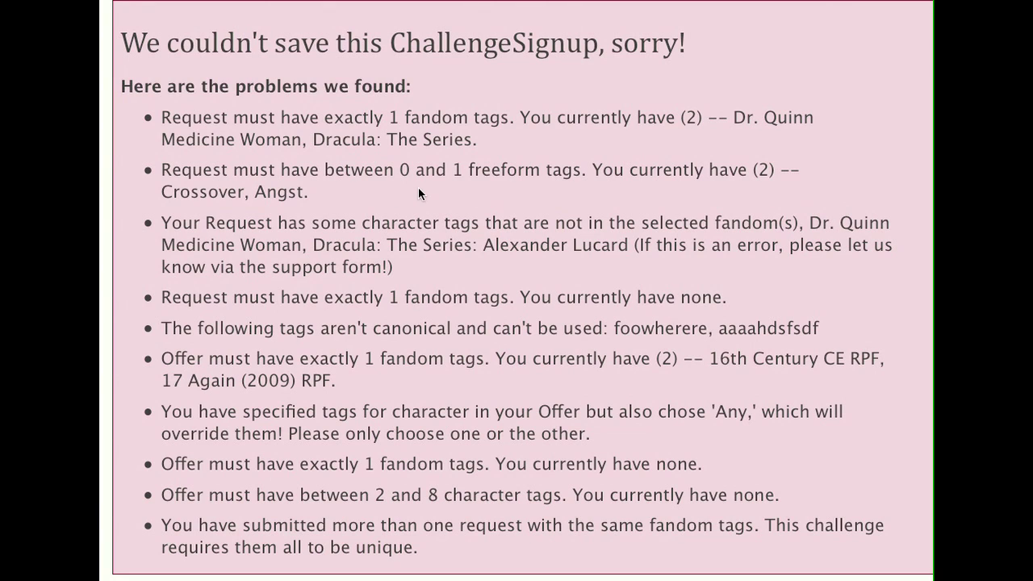
{"action": "scroll", "coordinate": [390, 187], "scroll_direction": "down", "scroll_amount": 2}
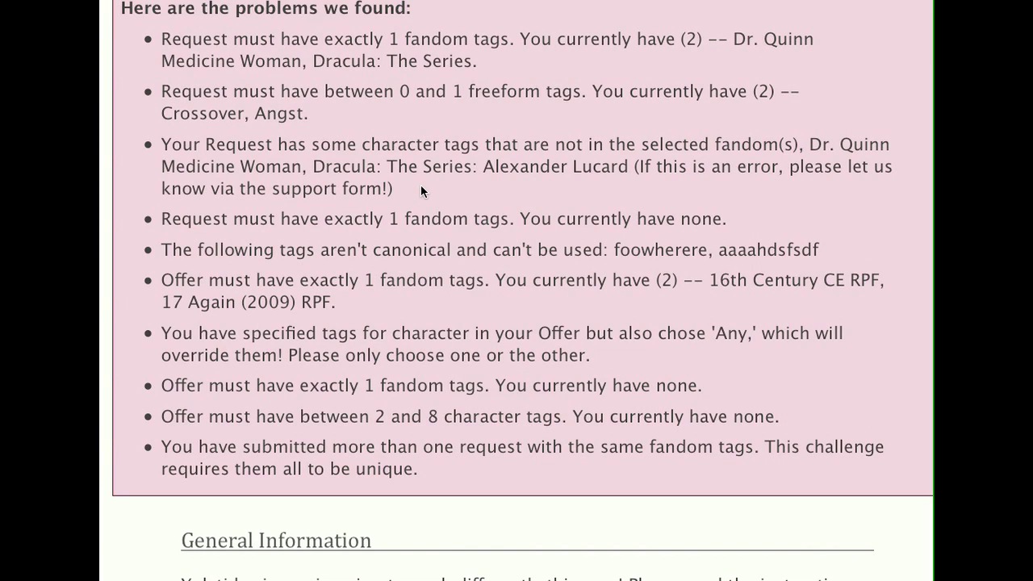
{"action": "scroll", "coordinate": [420, 193], "scroll_direction": "down", "scroll_amount": 2}
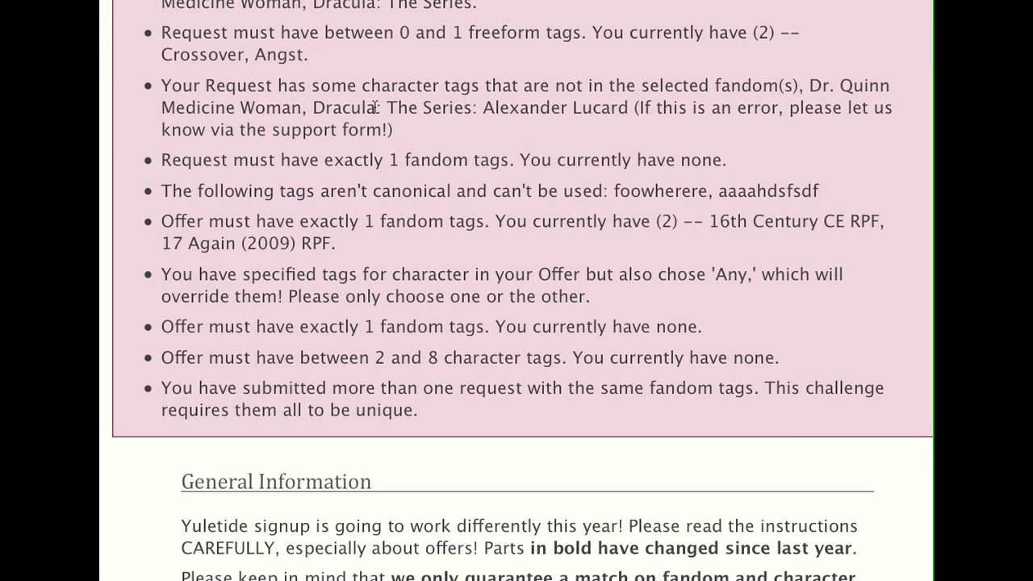
{"action": "left_click_drag", "start_coordinate": [810, 86], "coordinate": [300, 109]}
{"action": "left_click", "coordinate": [477, 119]}
Step: Highlight the request-missing-a-fandom error and the non-canonical tags error
{"action": "scroll", "coordinate": [161, 166], "scroll_direction": "down", "scroll_amount": 1}
{"action": "left_click_drag", "start_coordinate": [163, 138], "coordinate": [734, 145]}
{"action": "left_click", "coordinate": [395, 160]}
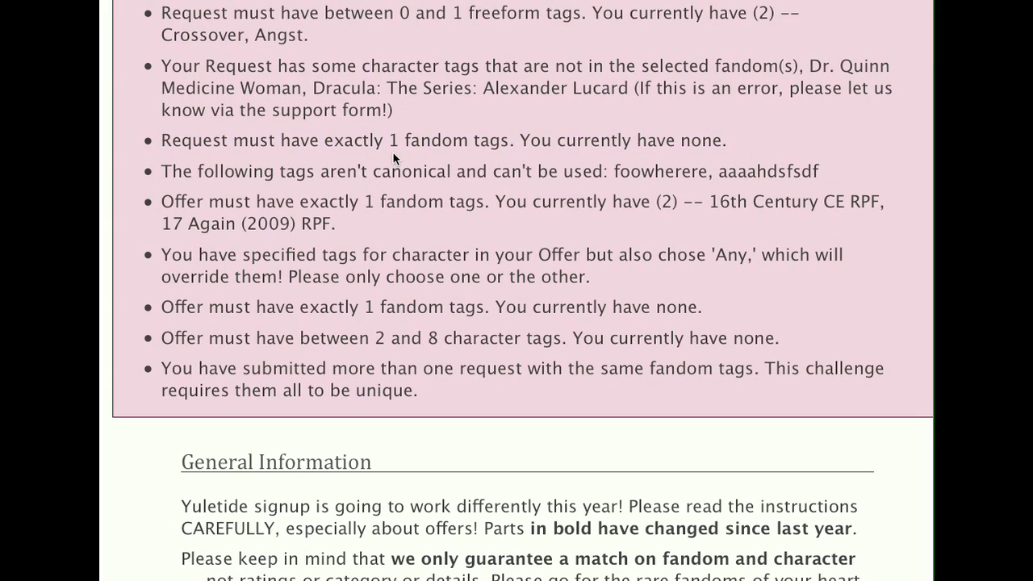
{"action": "left_click_drag", "start_coordinate": [194, 173], "coordinate": [822, 172]}
{"action": "left_click", "coordinate": [373, 177]}
Step: Highlight the error about Offer character tags conflicting with 'Any' and the next error
{"action": "scroll", "coordinate": [462, 244], "scroll_direction": "down", "scroll_amount": 2}
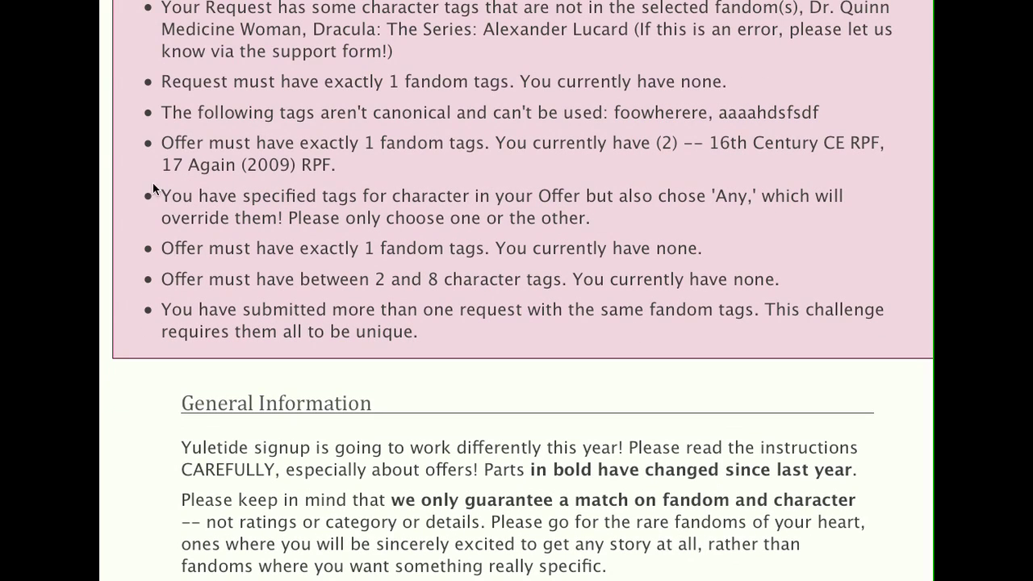
{"action": "left_click_drag", "start_coordinate": [159, 194], "coordinate": [443, 198]}
{"action": "left_click_drag", "start_coordinate": [579, 209], "coordinate": [592, 219]}
{"action": "left_click", "coordinate": [570, 242]}
{"action": "scroll", "coordinate": [162, 304], "scroll_direction": "down", "scroll_amount": 1}
{"action": "left_click_drag", "start_coordinate": [162, 290], "coordinate": [408, 321]}
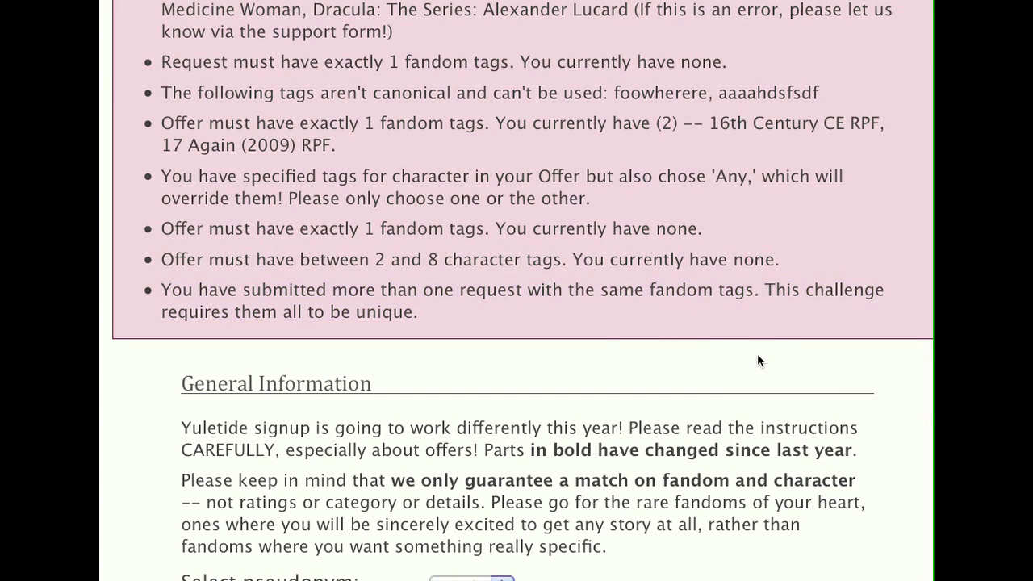
{"action": "scroll", "coordinate": [758, 355], "scroll_direction": "down", "scroll_amount": 4}
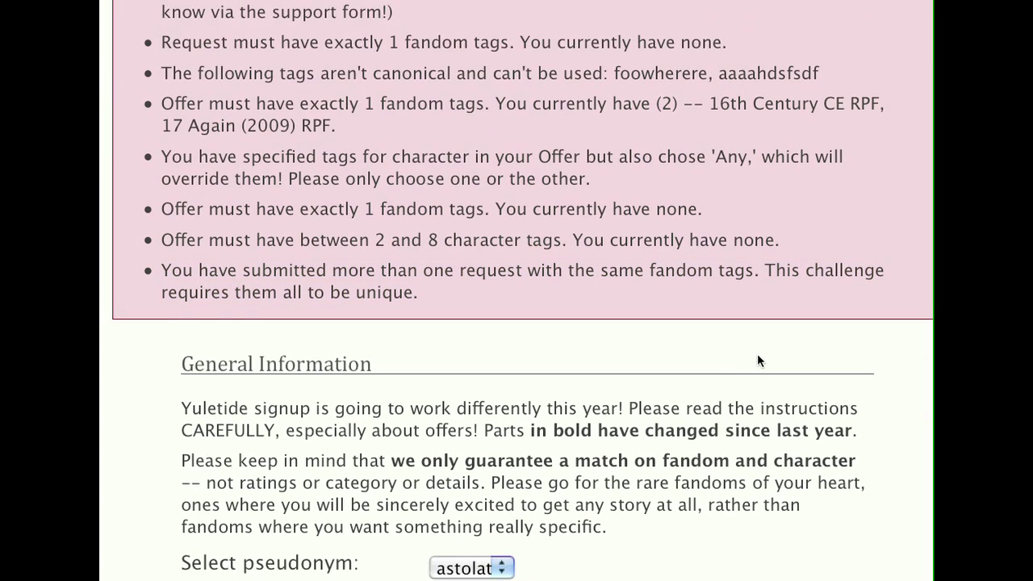
Step: Scroll through the Requests instructions requiring three to four requests in different fandoms
{"action": "scroll", "coordinate": [757, 357], "scroll_direction": "down", "scroll_amount": 10}
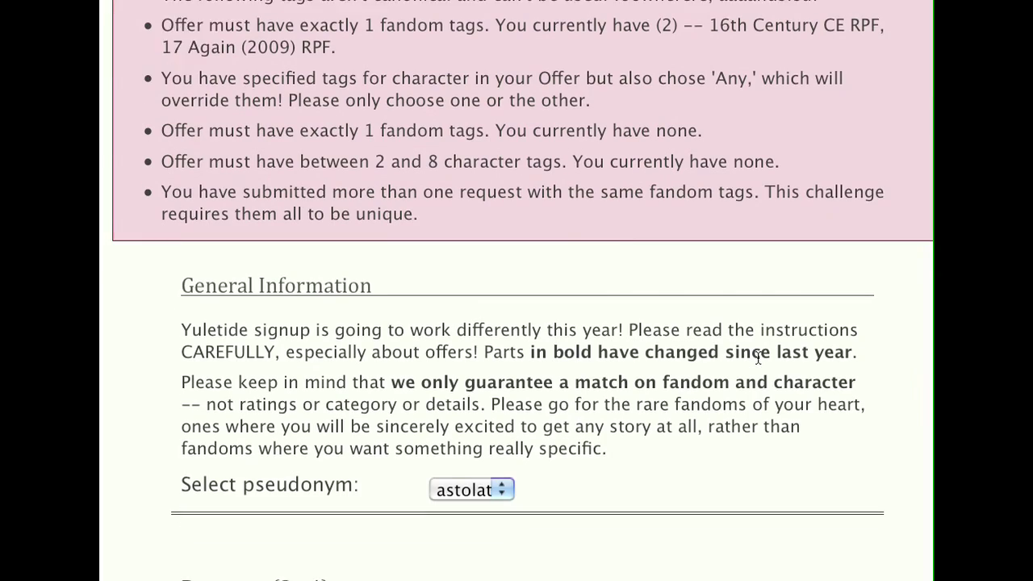
{"action": "scroll", "coordinate": [758, 360], "scroll_direction": "down", "scroll_amount": 20}
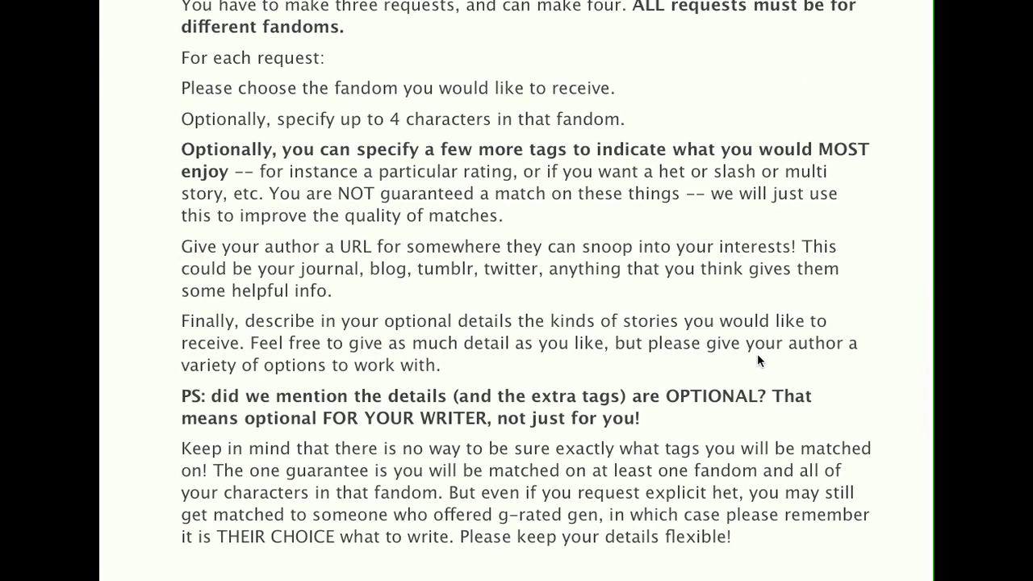
{"action": "scroll", "coordinate": [726, 466], "scroll_direction": "up", "scroll_amount": 2}
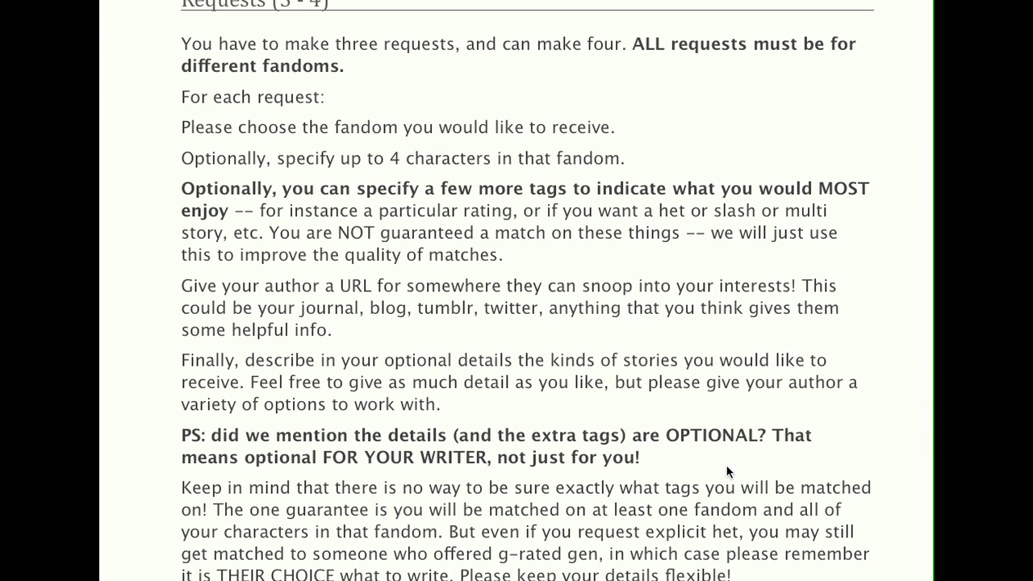
{"action": "scroll", "coordinate": [727, 466], "scroll_direction": "down", "scroll_amount": 1}
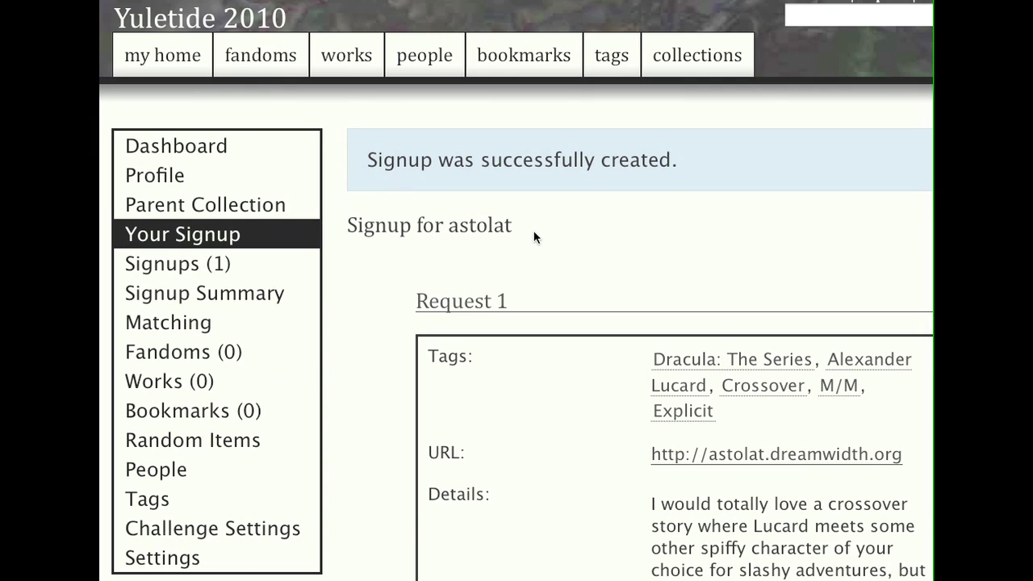
Step: Scroll down the saved signup to Offer 3 (2012) and Offer 4 (3:10 to Yuma)
{"action": "scroll", "coordinate": [541, 233], "scroll_direction": "down", "scroll_amount": 3}
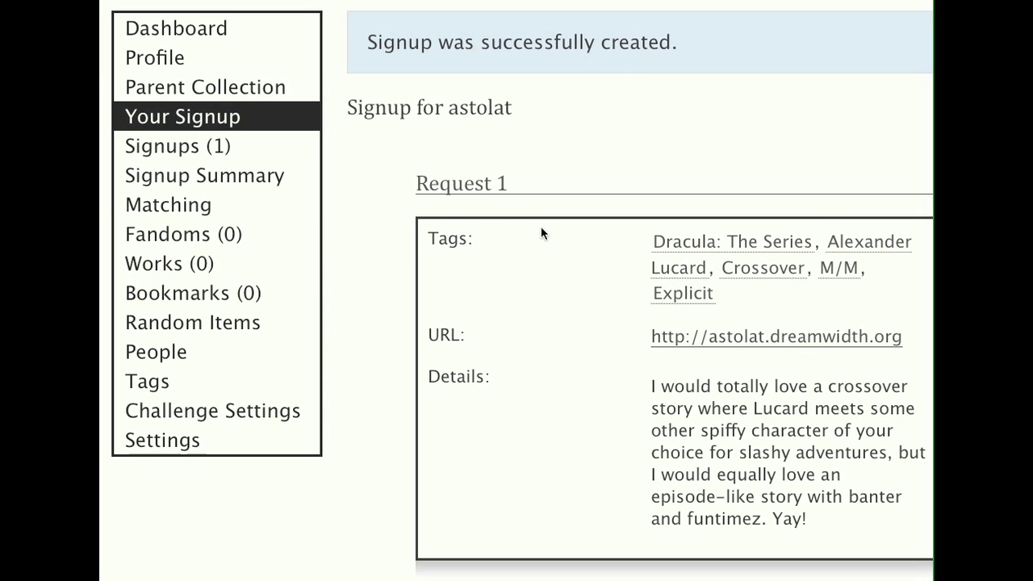
{"action": "scroll", "coordinate": [540, 232], "scroll_direction": "down", "scroll_amount": 3}
{"action": "scroll", "coordinate": [540, 233], "scroll_direction": "down", "scroll_amount": 1}
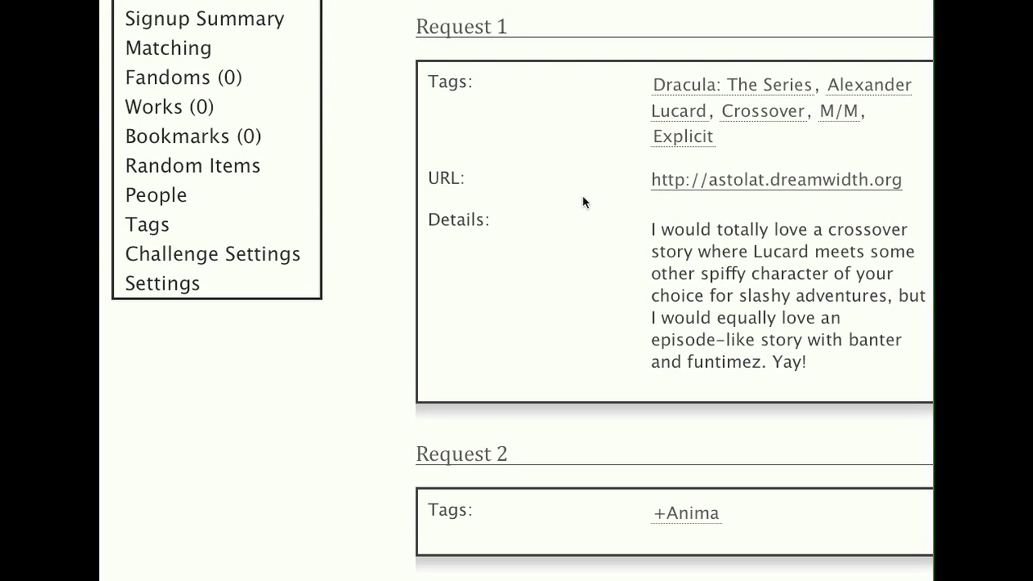
{"action": "scroll", "coordinate": [582, 194], "scroll_direction": "down", "scroll_amount": 2}
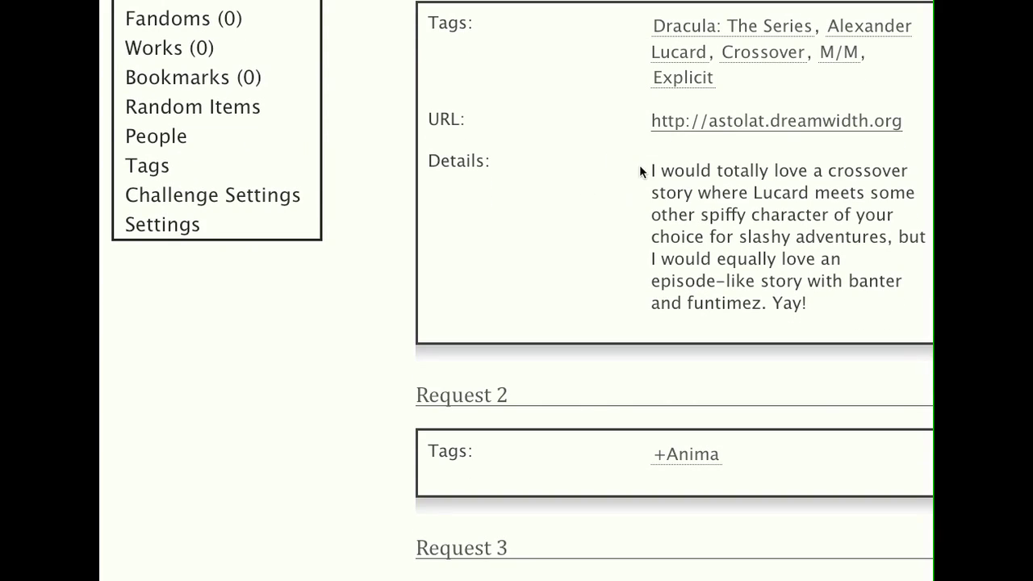
{"action": "scroll", "coordinate": [481, 236], "scroll_direction": "down", "scroll_amount": 3}
{"action": "scroll", "coordinate": [480, 235], "scroll_direction": "down", "scroll_amount": 12}
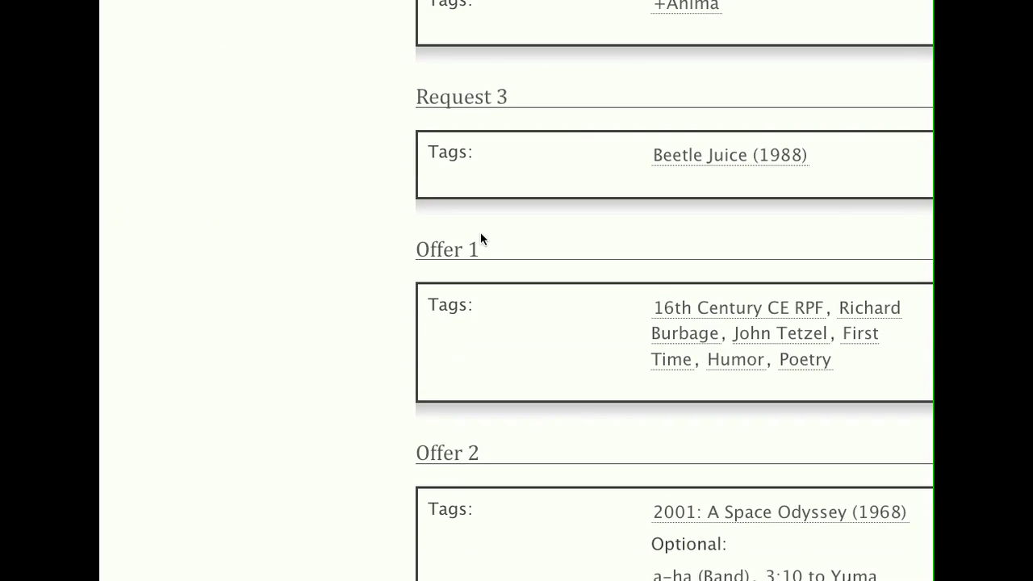
{"action": "scroll", "coordinate": [481, 236], "scroll_direction": "down", "scroll_amount": 6}
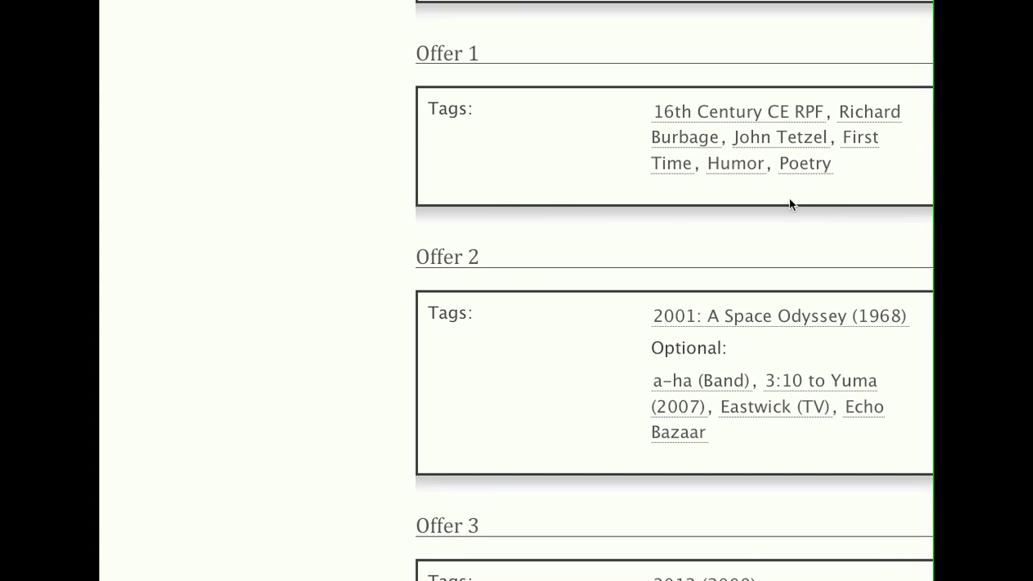
{"action": "scroll", "coordinate": [553, 200], "scroll_direction": "down", "scroll_amount": 1}
{"action": "scroll", "coordinate": [552, 206], "scroll_direction": "down", "scroll_amount": 5}
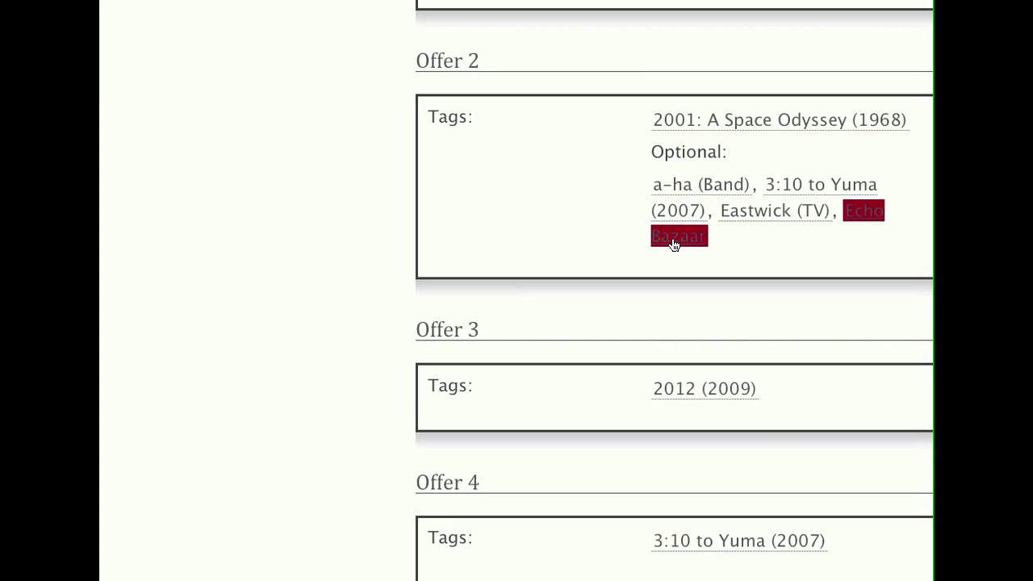
{"action": "scroll", "coordinate": [492, 217], "scroll_direction": "down", "scroll_amount": 4}
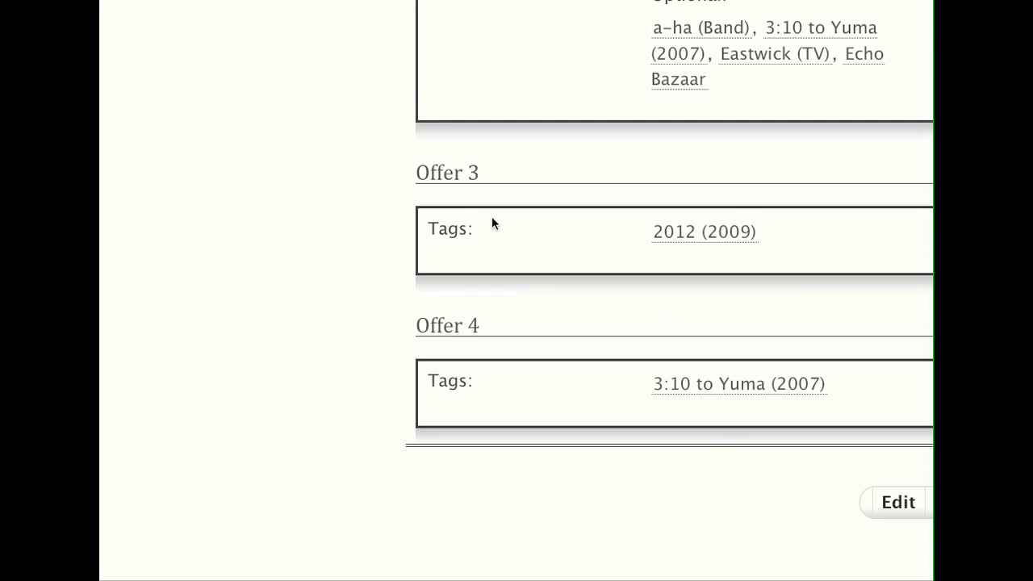
{"action": "scroll", "coordinate": [492, 217], "scroll_direction": "down", "scroll_amount": 1}
{"action": "scroll", "coordinate": [724, 408], "scroll_direction": "down", "scroll_amount": 1}
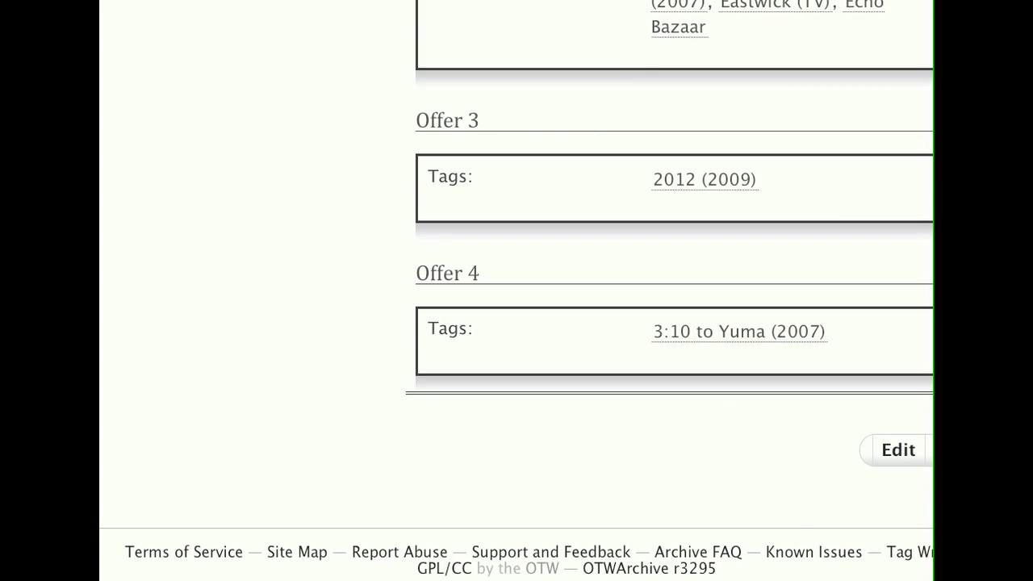
Step: Scroll back up toward the top of the signup page
{"action": "scroll", "coordinate": [866, 434], "scroll_direction": "right", "scroll_amount": 3}
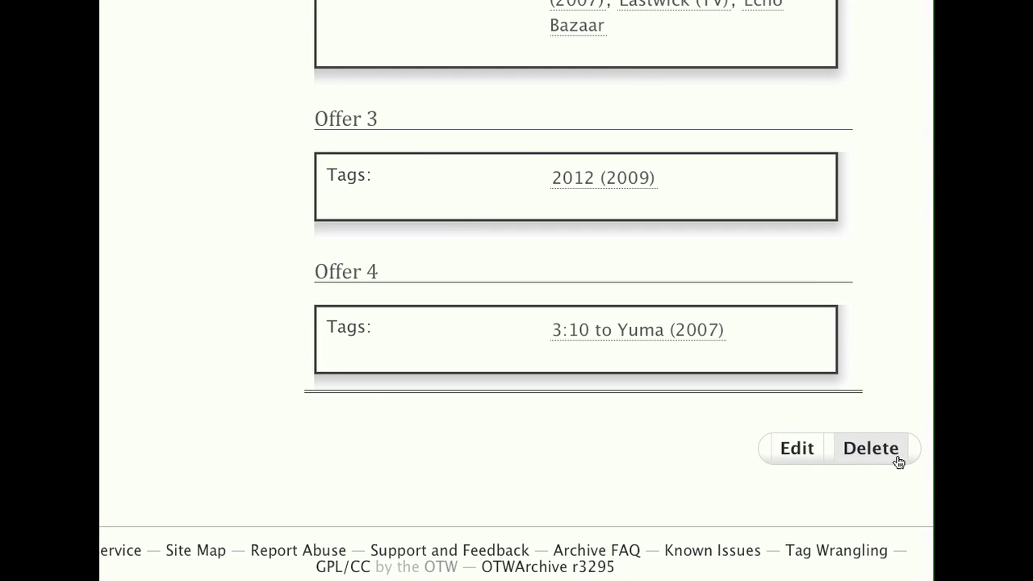
{"action": "scroll", "coordinate": [893, 532], "scroll_direction": "up", "scroll_amount": 1}
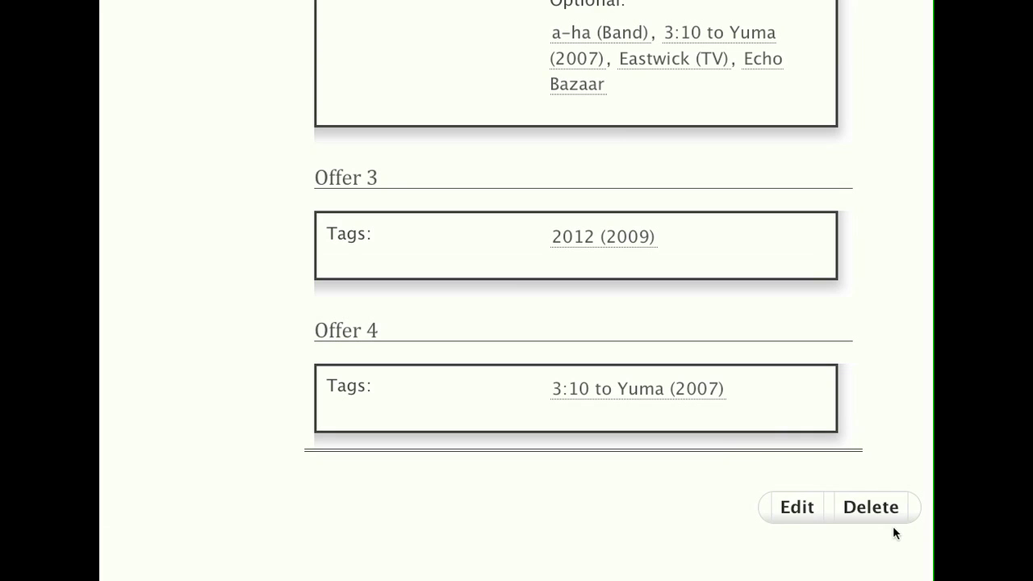
{"action": "scroll", "coordinate": [881, 549], "scroll_direction": "up", "scroll_amount": 1}
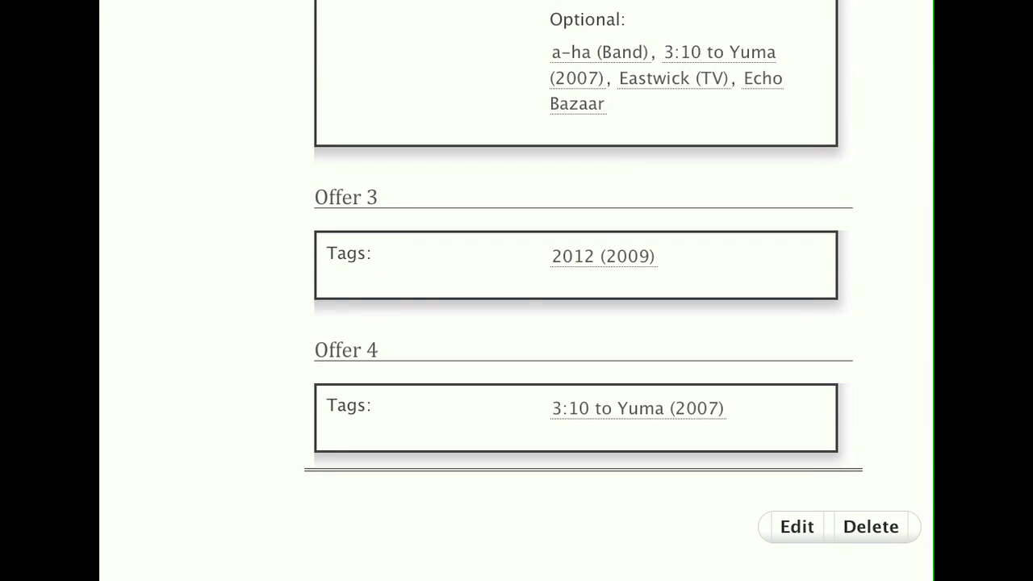
{"action": "scroll", "coordinate": [705, 394], "scroll_direction": "up", "scroll_amount": 15}
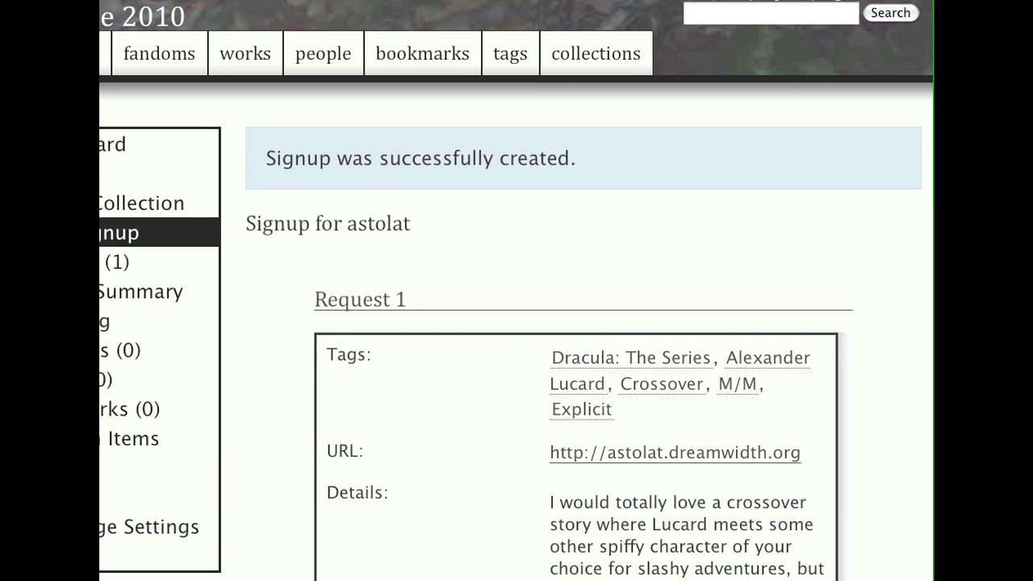
Step: Open the Yuletide 2010 collection's Dashboard from the left sidebar
{"action": "scroll", "coordinate": [453, 251], "scroll_direction": "left", "scroll_amount": 3}
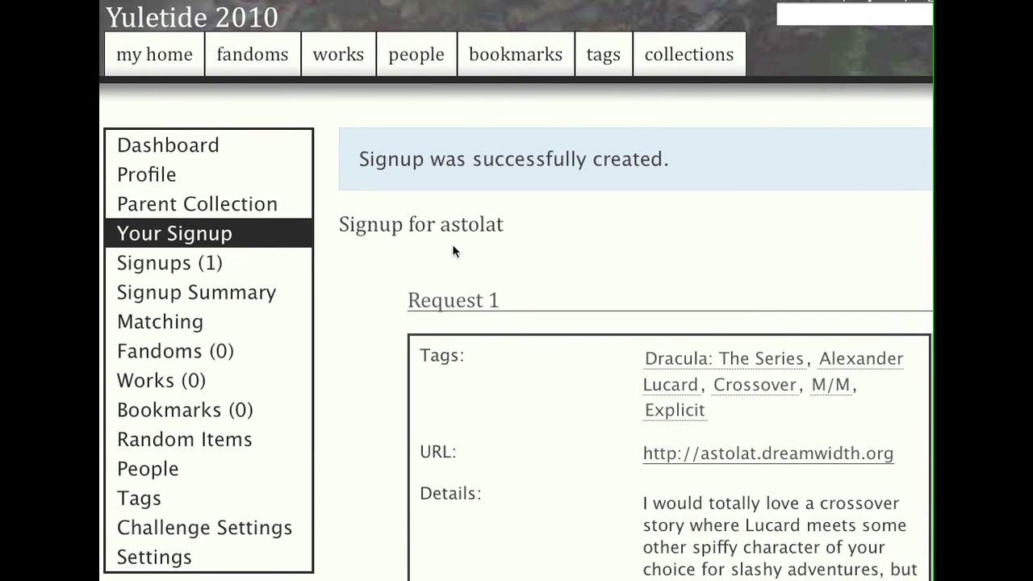
{"action": "left_click", "coordinate": [201, 153]}
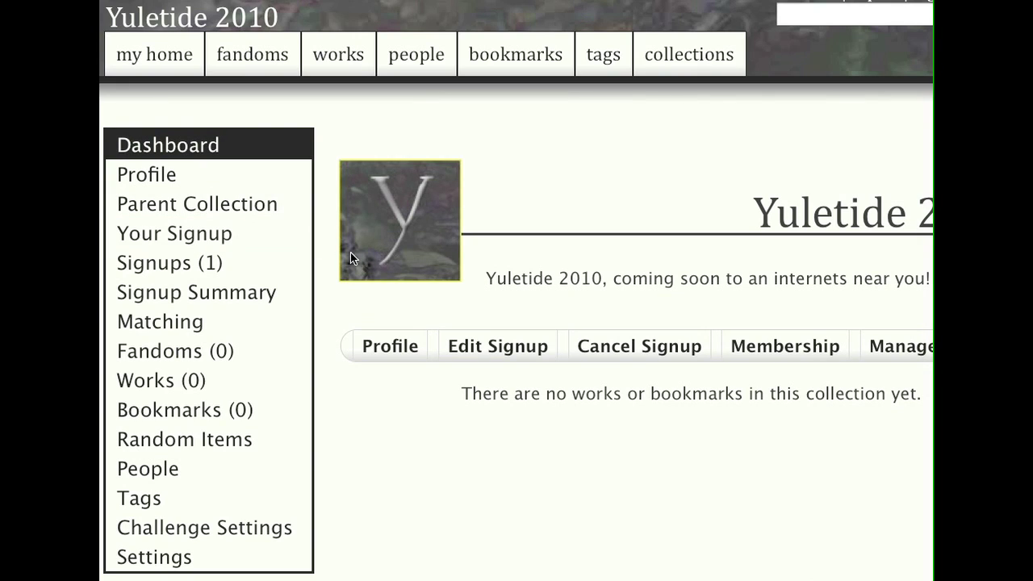
Step: Go to the home dashboard and list your own challenge signups
{"action": "left_click", "coordinate": [159, 60]}
{"action": "left_click", "coordinate": [268, 434]}
{"action": "left_click", "coordinate": [224, 374]}
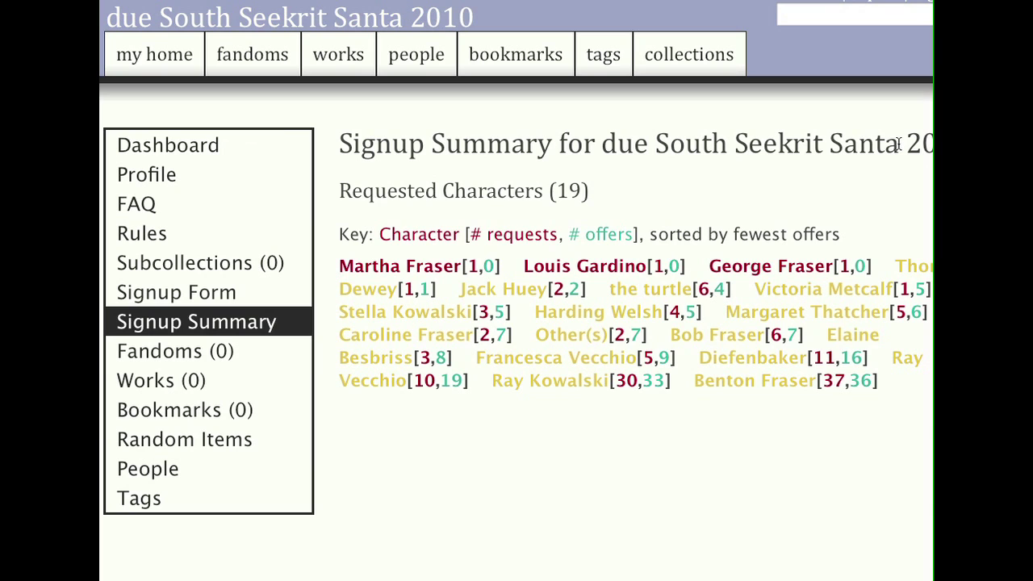
Step: Highlight character request/offer counts like Martha Fraser, Benton Fraser[37,36] and Dewey[1,1]
{"action": "left_click_drag", "start_coordinate": [339, 239], "coordinate": [890, 380]}
{"action": "left_click", "coordinate": [651, 307]}
{"action": "left_click_drag", "start_coordinate": [339, 267], "coordinate": [503, 267]}
{"action": "left_click", "coordinate": [526, 270]}
{"action": "left_click_drag", "start_coordinate": [695, 381], "coordinate": [854, 397]}
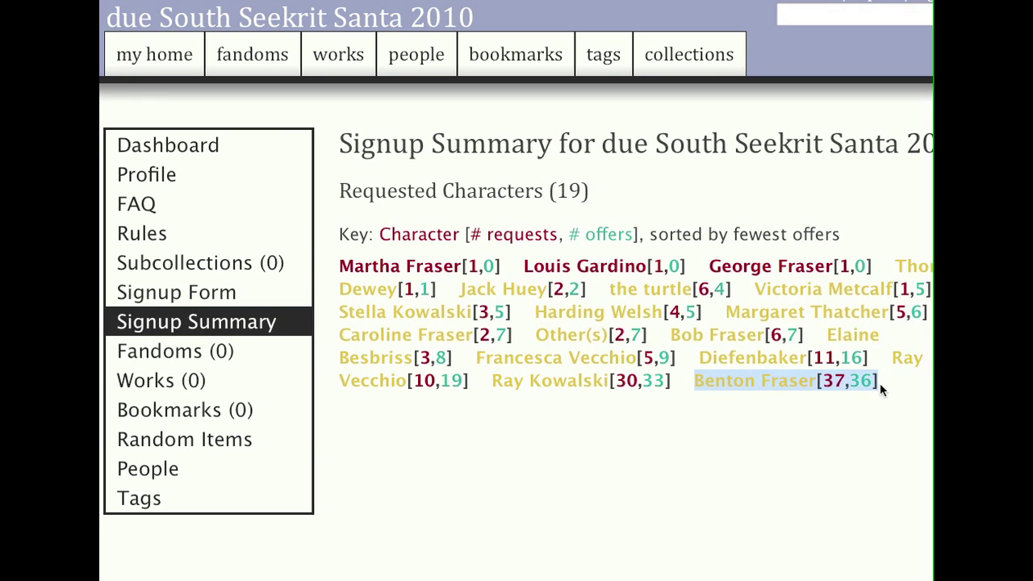
{"action": "left_click", "coordinate": [880, 383]}
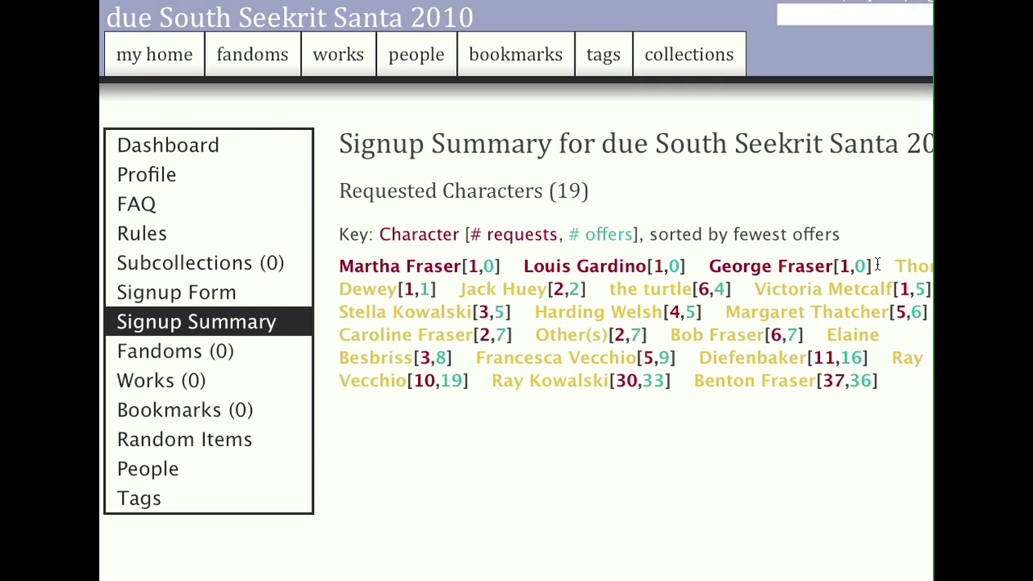
{"action": "left_click_drag", "start_coordinate": [894, 266], "coordinate": [426, 290]}
{"action": "left_click", "coordinate": [429, 294]}
{"action": "left_click", "coordinate": [439, 290]}
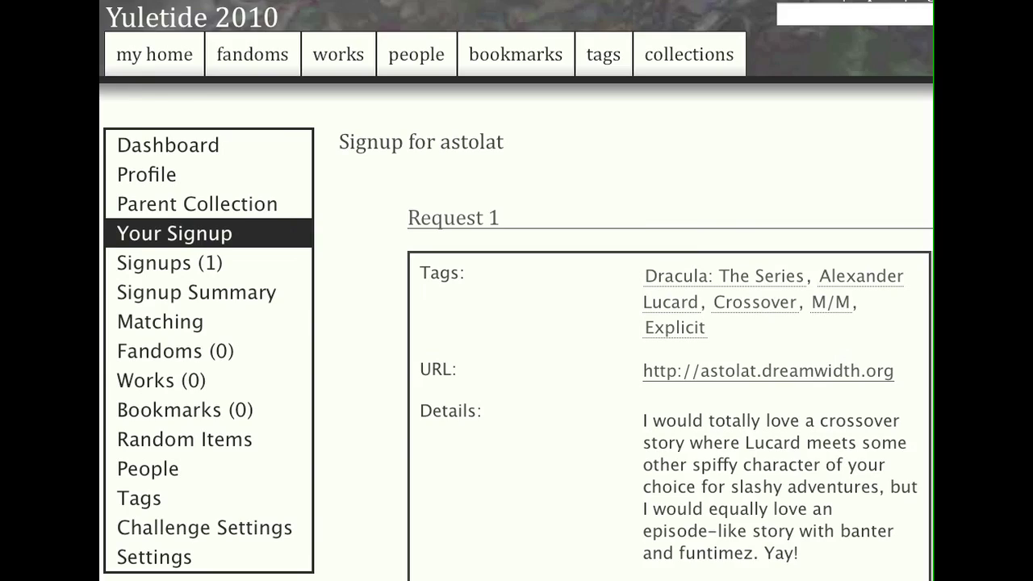
{"action": "scroll", "coordinate": [667, 449], "scroll_direction": "down", "scroll_amount": 2}
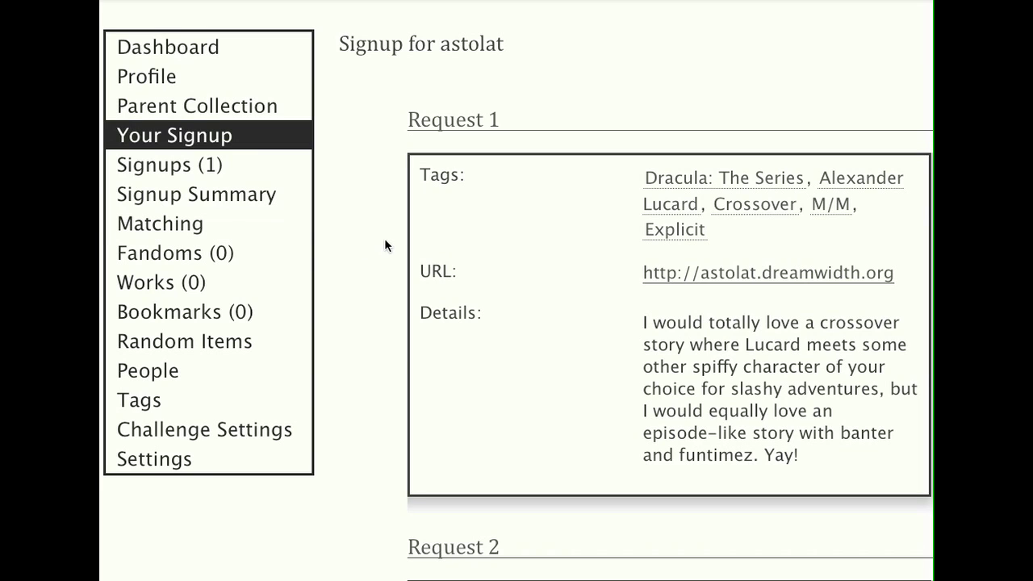
{"action": "scroll", "coordinate": [384, 237], "scroll_direction": "down", "scroll_amount": 3}
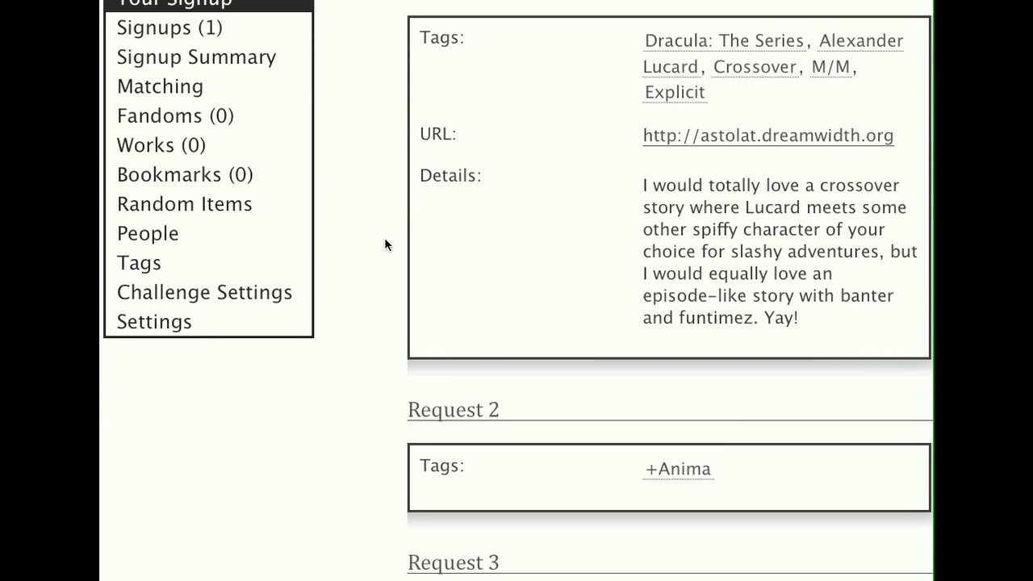
{"action": "scroll", "coordinate": [385, 238], "scroll_direction": "up", "scroll_amount": 3}
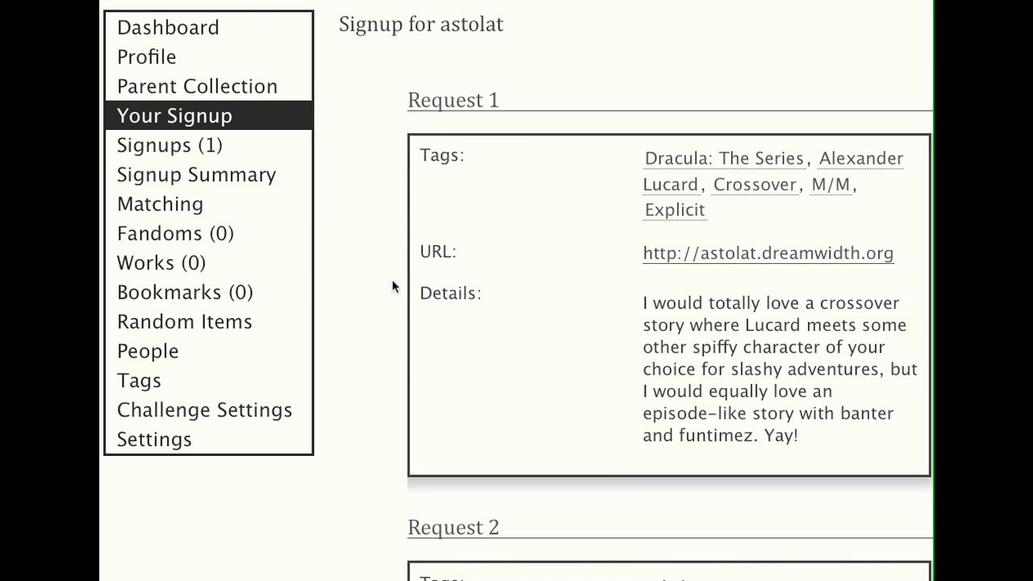
{"action": "scroll", "coordinate": [388, 273], "scroll_direction": "down", "scroll_amount": 10}
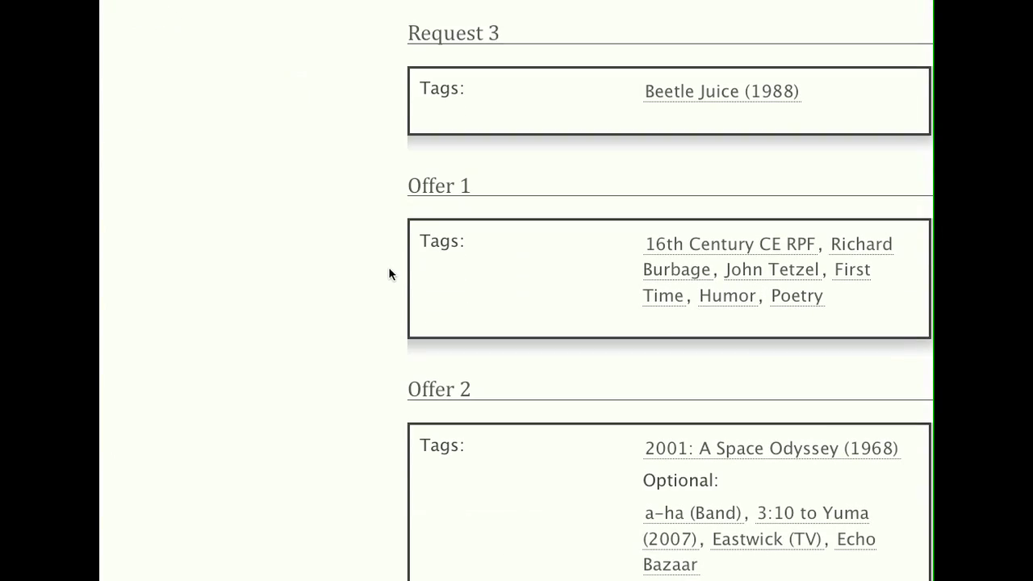
{"action": "scroll", "coordinate": [388, 274], "scroll_direction": "up", "scroll_amount": 7}
{"action": "scroll", "coordinate": [389, 274], "scroll_direction": "up", "scroll_amount": 4}
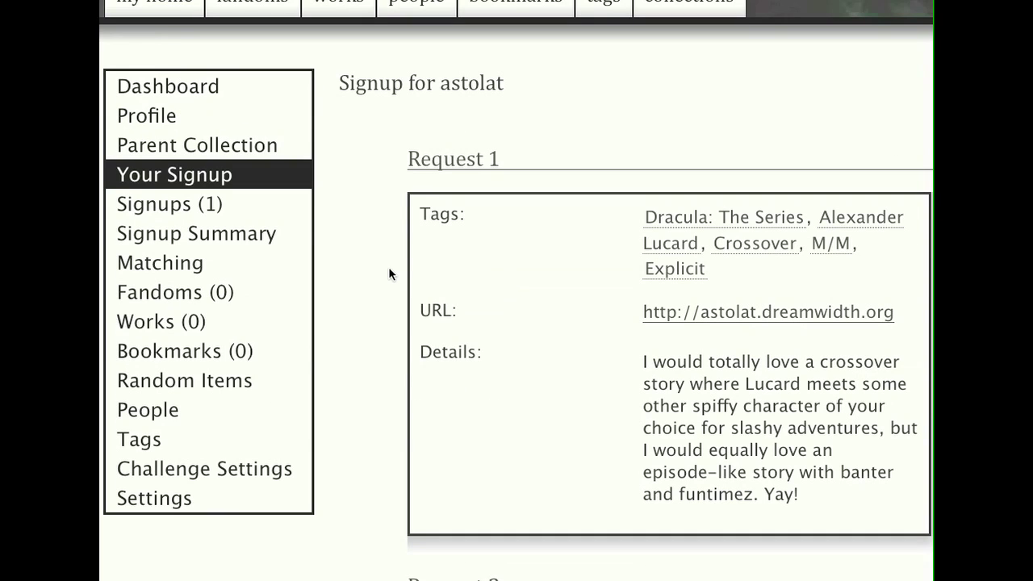
{"action": "scroll", "coordinate": [388, 263], "scroll_direction": "down", "scroll_amount": 1}
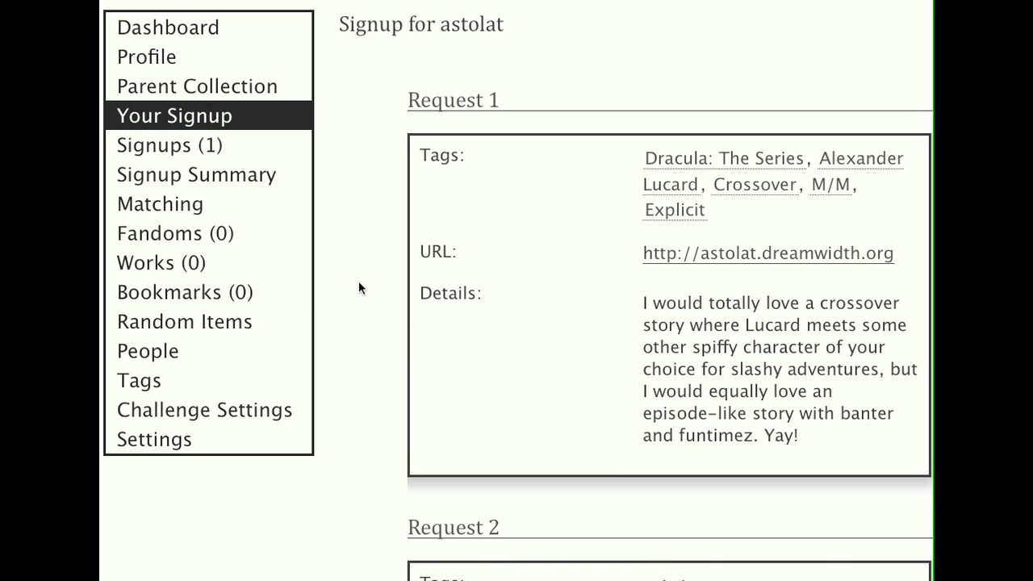
{"action": "scroll", "coordinate": [359, 283], "scroll_direction": "down", "scroll_amount": 2}
{"action": "scroll", "coordinate": [359, 283], "scroll_direction": "up", "scroll_amount": 1}
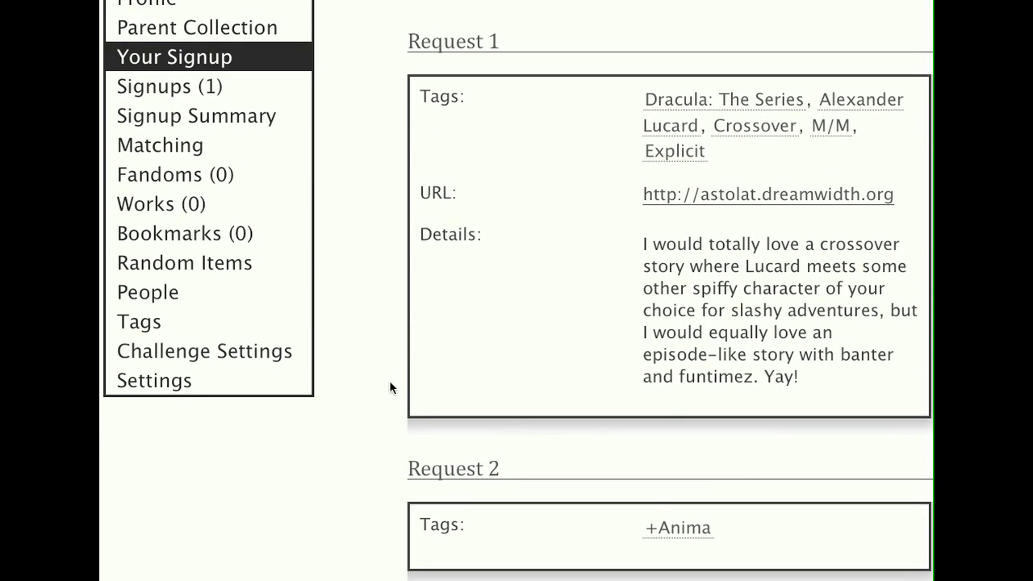
{"action": "scroll", "coordinate": [384, 383], "scroll_direction": "down", "scroll_amount": 3}
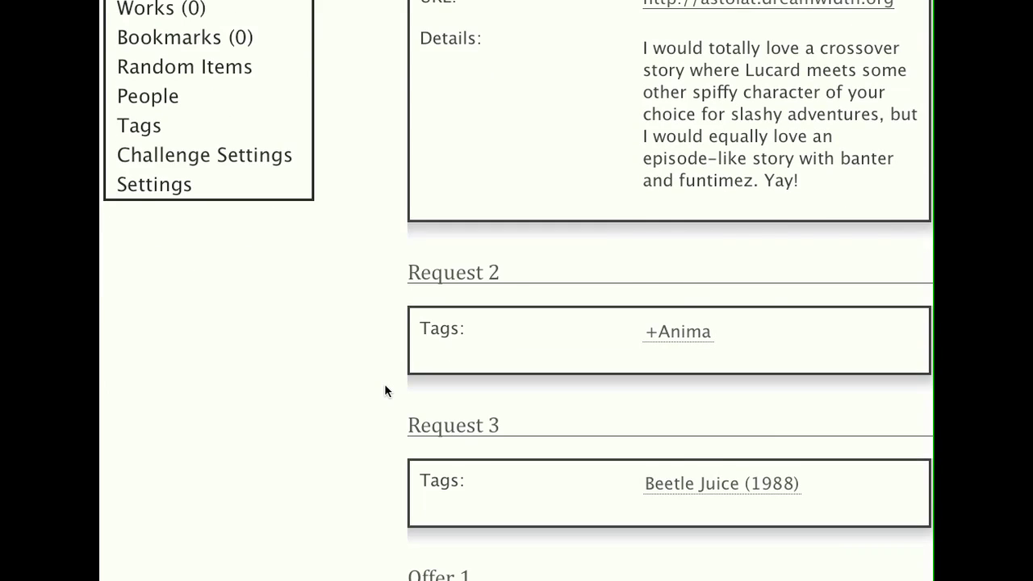
{"action": "scroll", "coordinate": [385, 391], "scroll_direction": "up", "scroll_amount": 2}
{"action": "scroll", "coordinate": [385, 391], "scroll_direction": "up", "scroll_amount": 2}
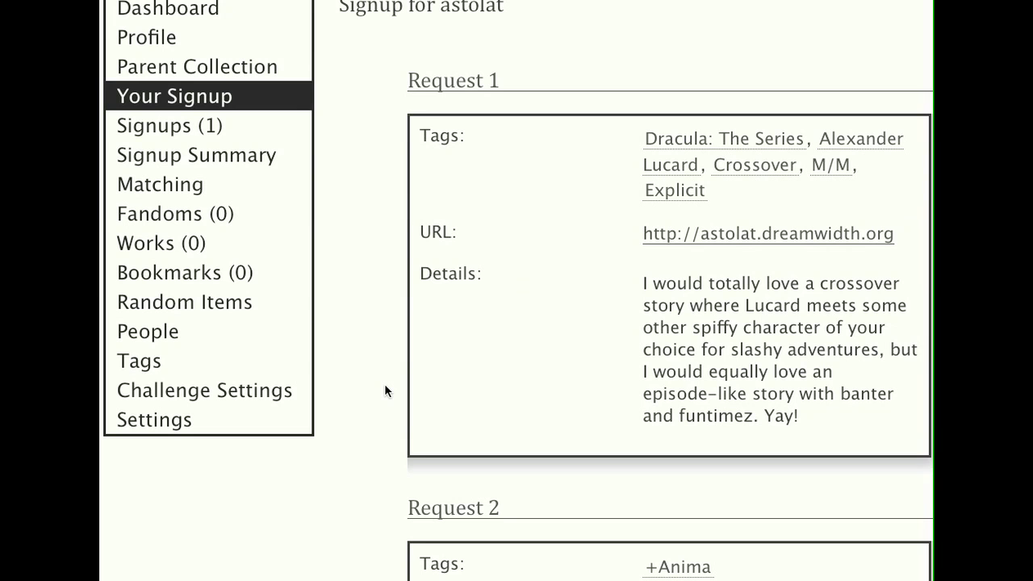
{"action": "scroll", "coordinate": [385, 391], "scroll_direction": "up", "scroll_amount": 1}
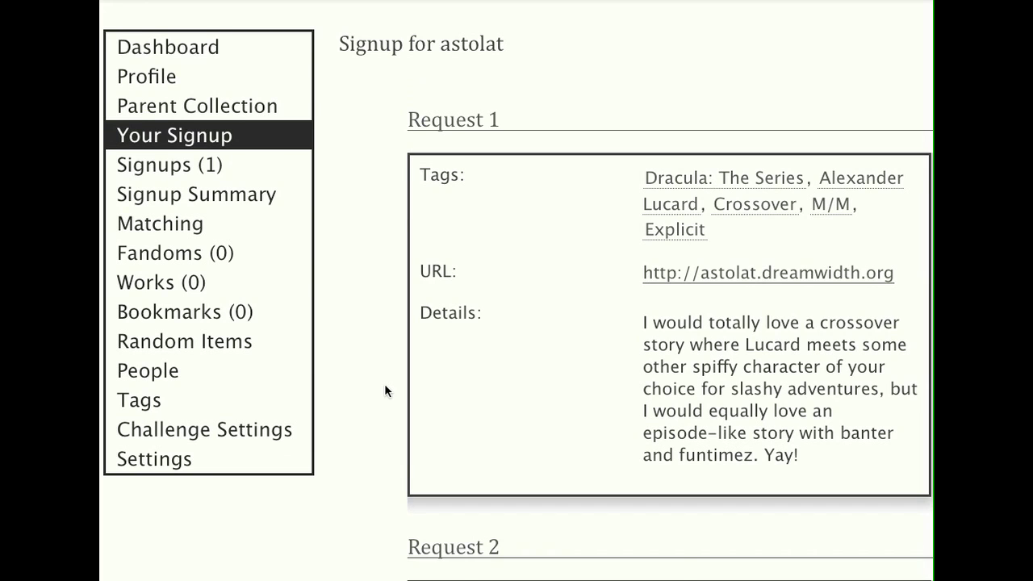
{"action": "scroll", "coordinate": [384, 391], "scroll_direction": "down", "scroll_amount": 2}
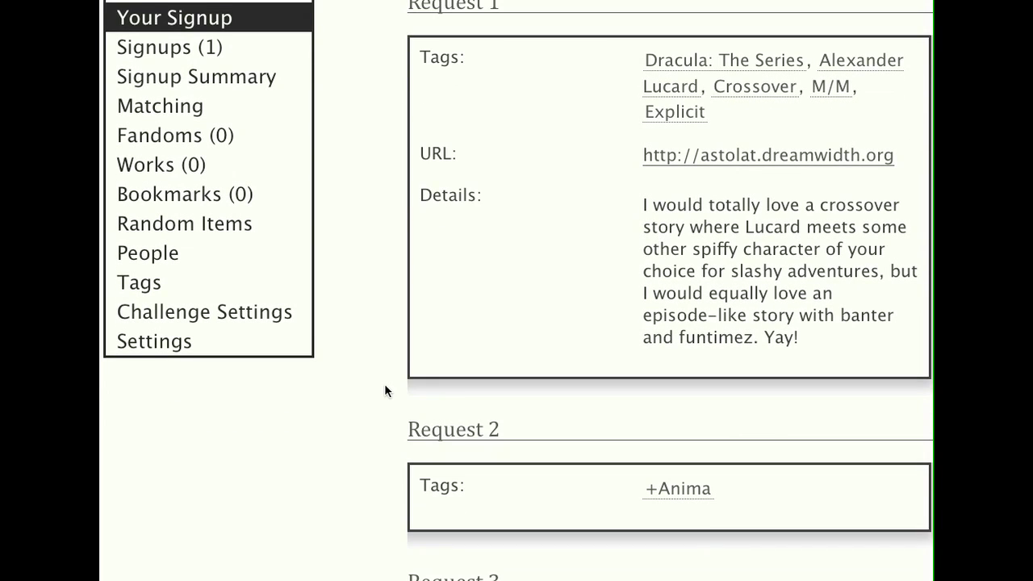
{"action": "scroll", "coordinate": [384, 391], "scroll_direction": "up", "scroll_amount": 1}
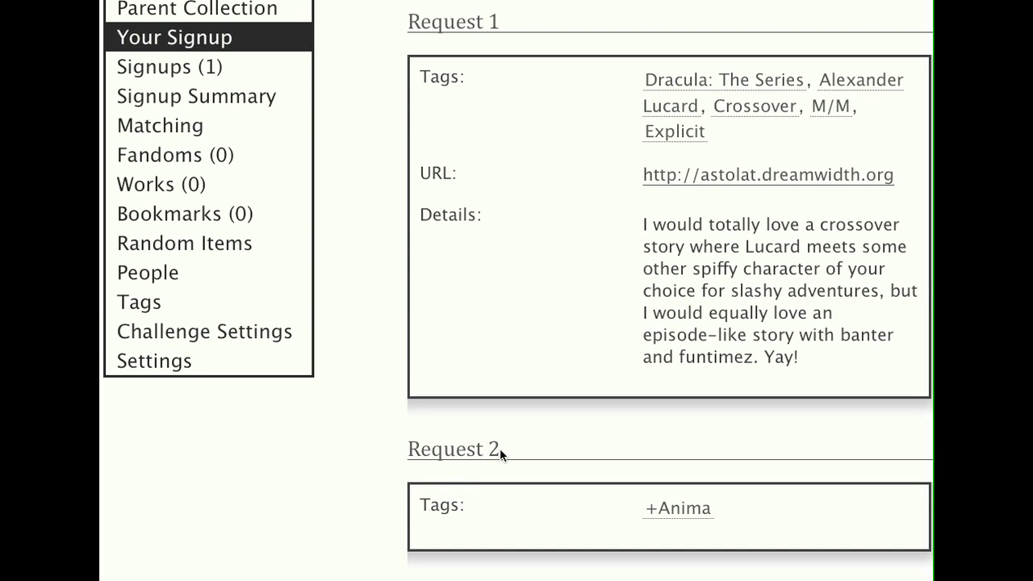
{"action": "scroll", "coordinate": [500, 448], "scroll_direction": "up", "scroll_amount": 1}
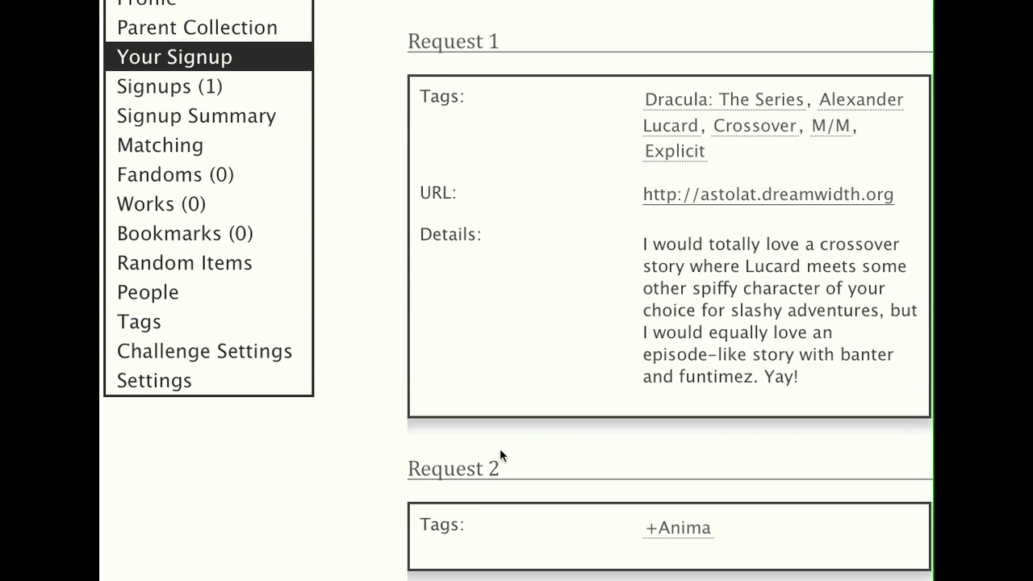
{"action": "scroll", "coordinate": [499, 448], "scroll_direction": "down", "scroll_amount": 1}
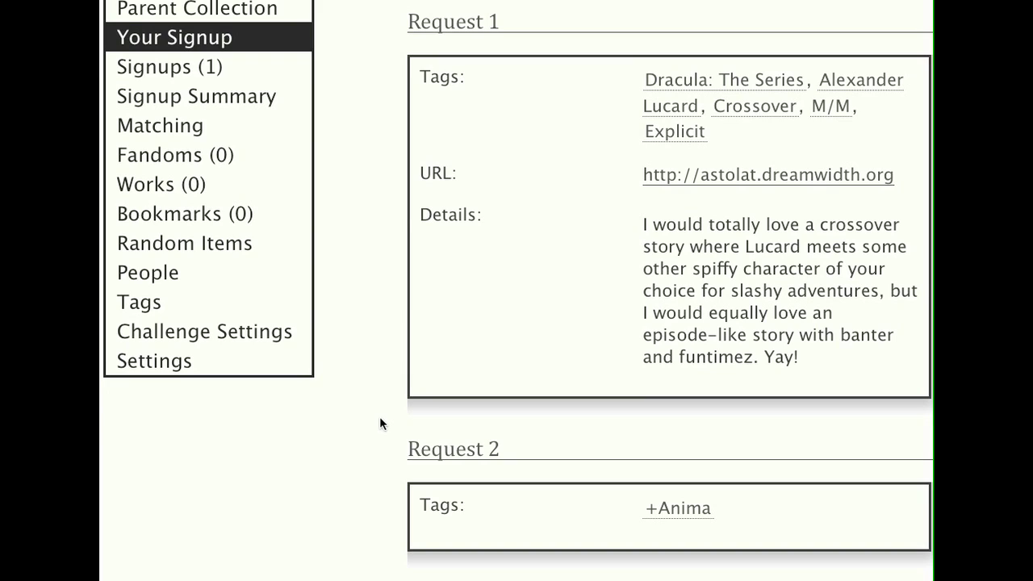